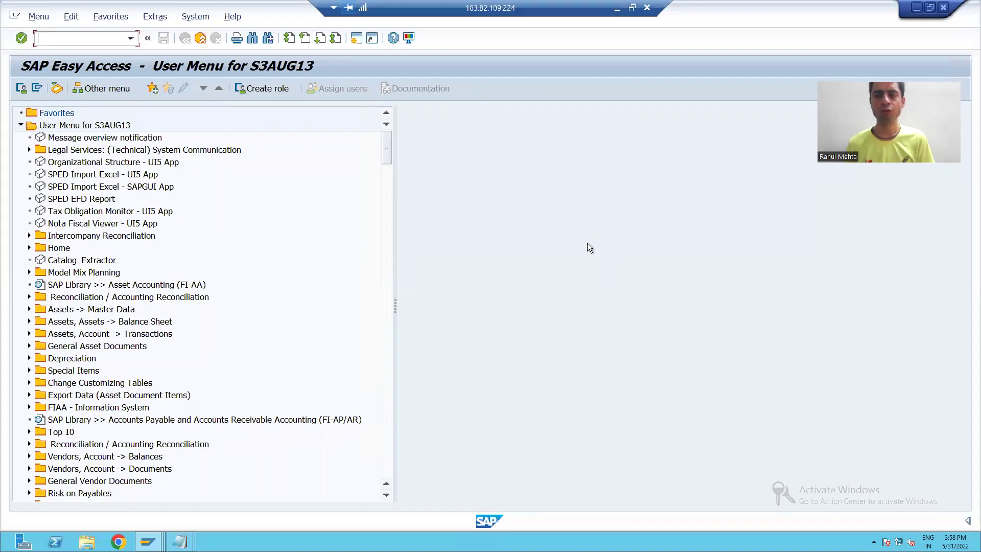
# Step: Open the Module - 3 Contents notes and read the Smartforms heading and its definition line
pyautogui.click(179, 541)
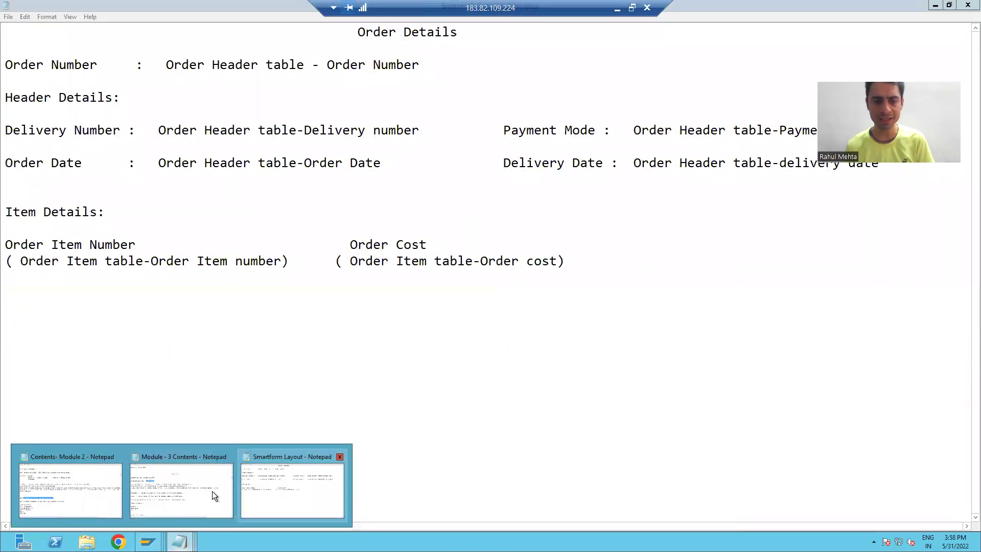
pyautogui.click(194, 489)
pyautogui.moveTo(398, 113); pyautogui.dragTo(484, 114)
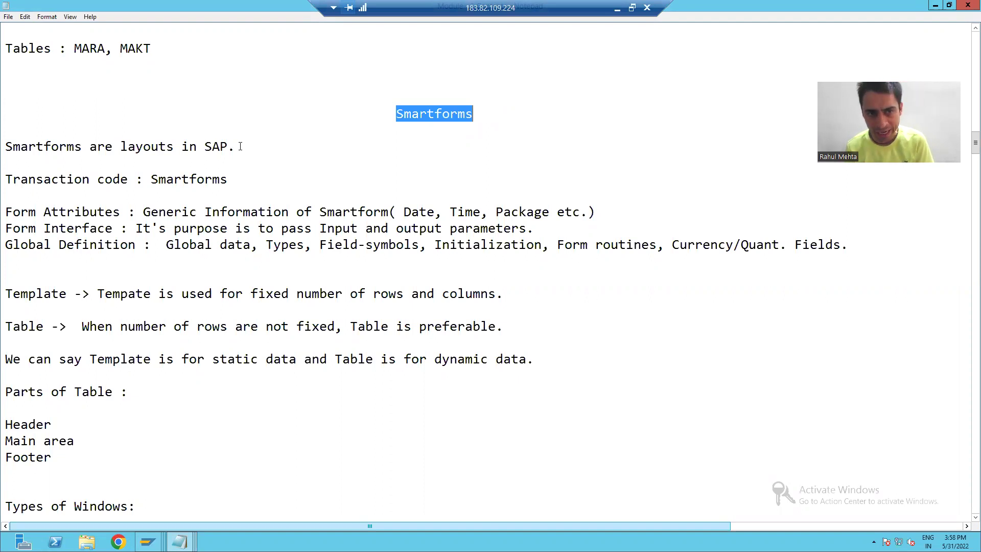
pyautogui.click(15, 156)
pyautogui.moveTo(16, 157); pyautogui.dragTo(7, 149)
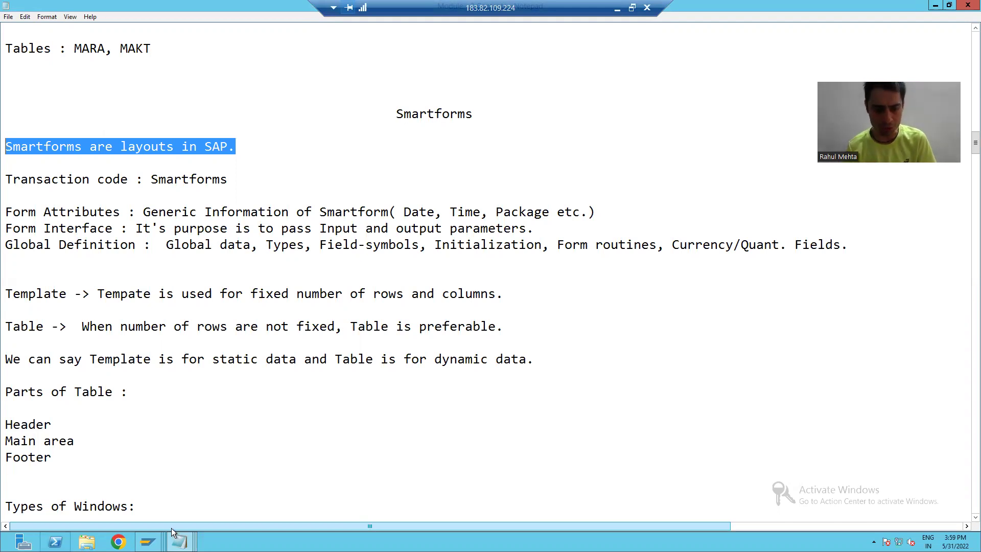
# Step: Switch to the Smartform Layout notes and review the planned Order Details layout with its header and item sections
pyautogui.moveTo(176, 536)
pyautogui.click(296, 494)
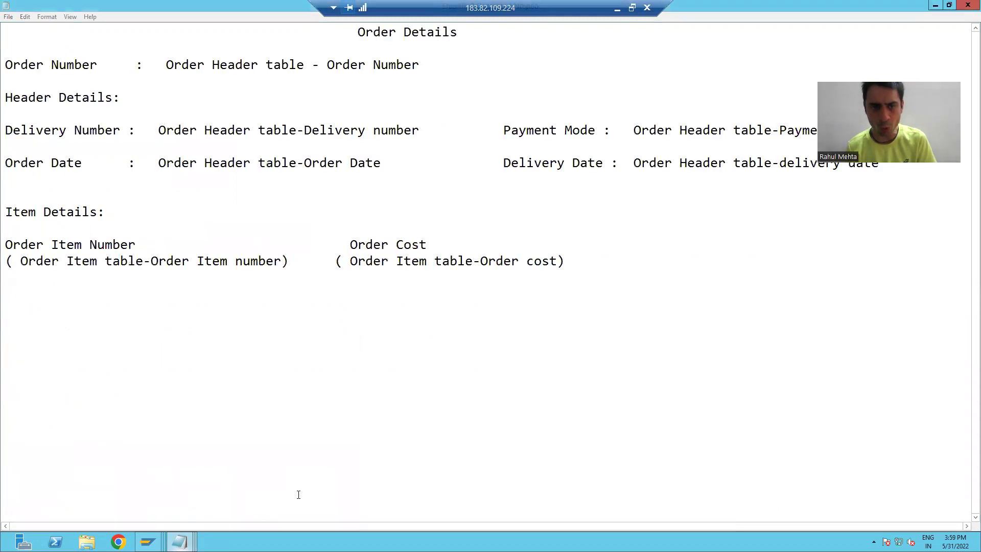
pyautogui.moveTo(352, 30); pyautogui.dragTo(574, 260)
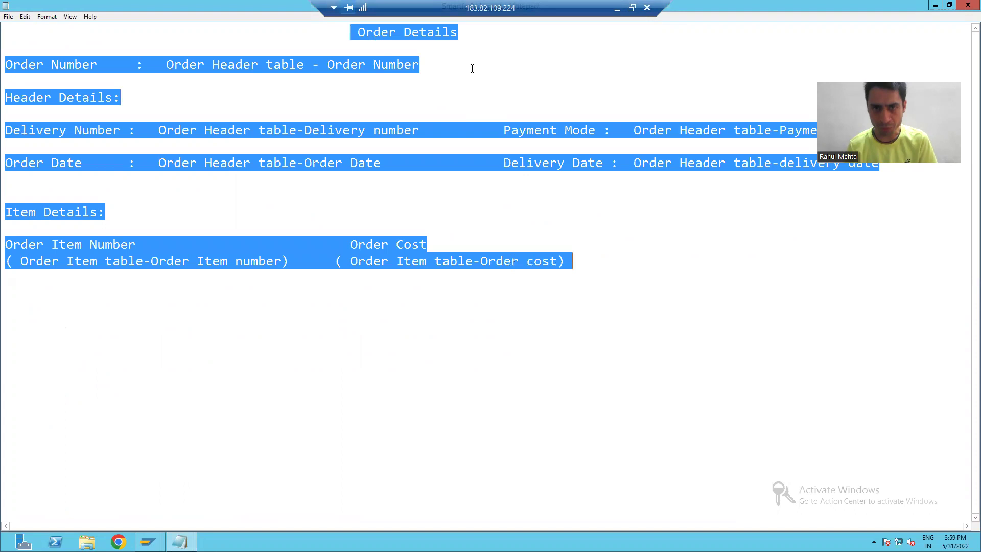
pyautogui.click(448, 34)
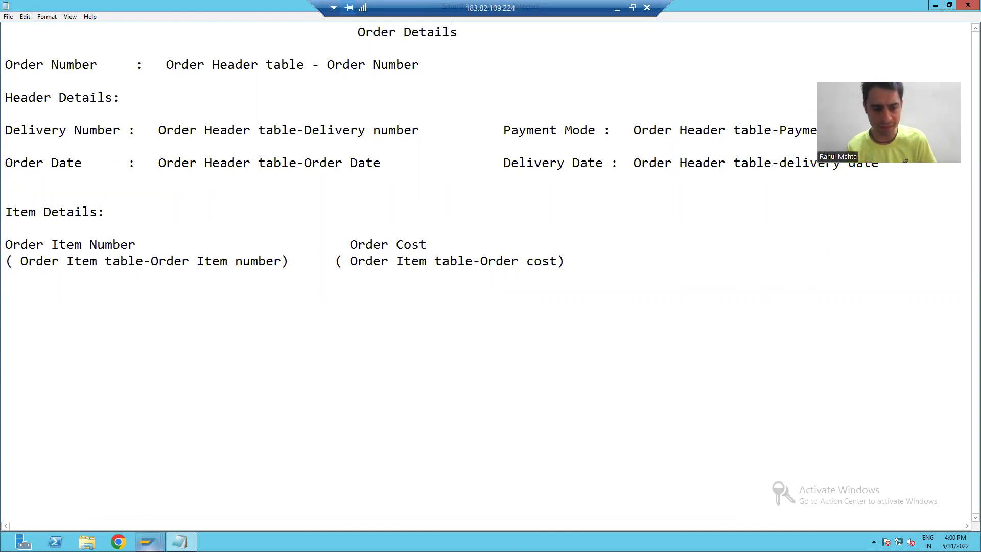
# Step: Return to the Module - 3 Contents notes and look up the transaction code for Smartforms
pyautogui.moveTo(148, 542)
pyautogui.moveTo(179, 541)
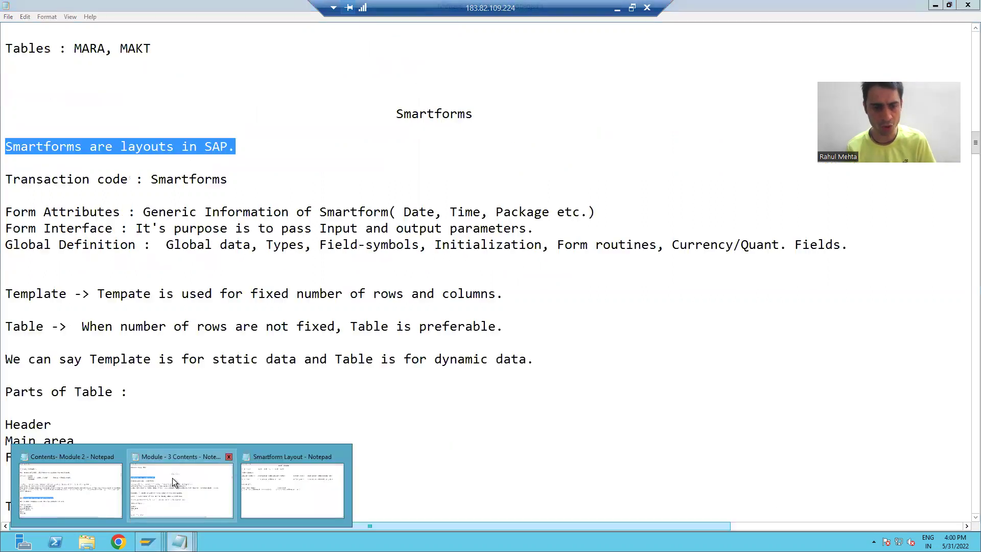
pyautogui.click(173, 477)
pyautogui.moveTo(150, 180); pyautogui.dragTo(234, 179)
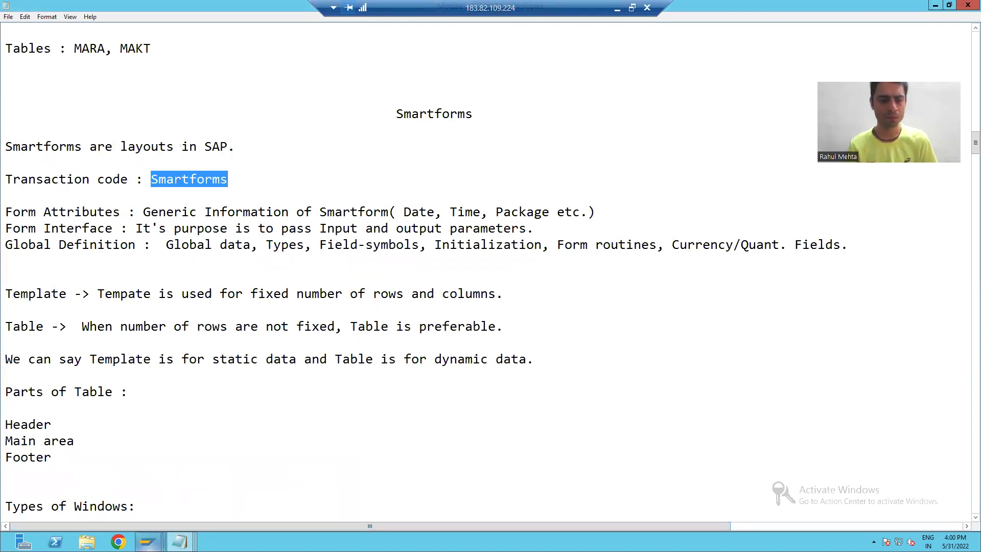
# Step: Switch to the SAP session showing Header Details and start the Smart Forms transaction with /nsmartforms
pyautogui.moveTo(148, 541)
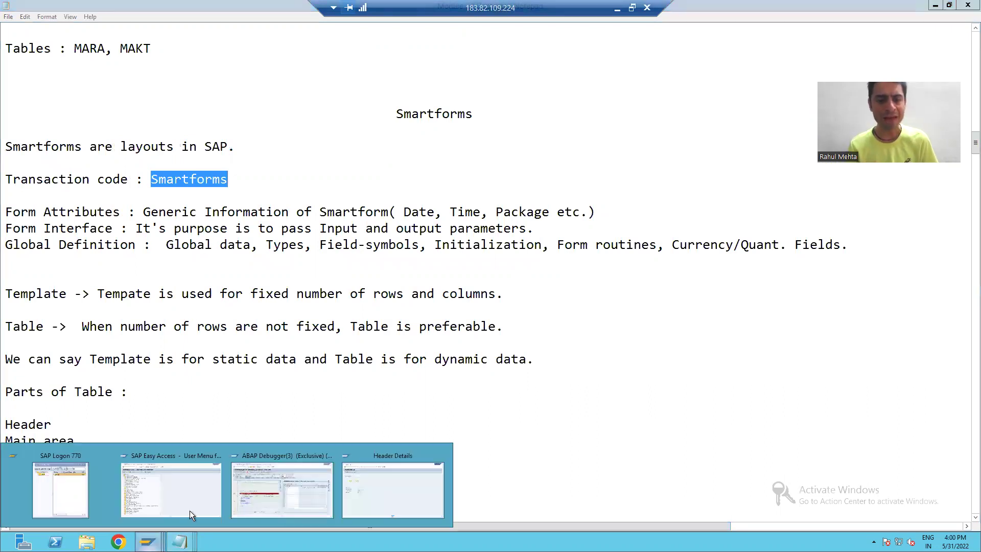
pyautogui.click(393, 491)
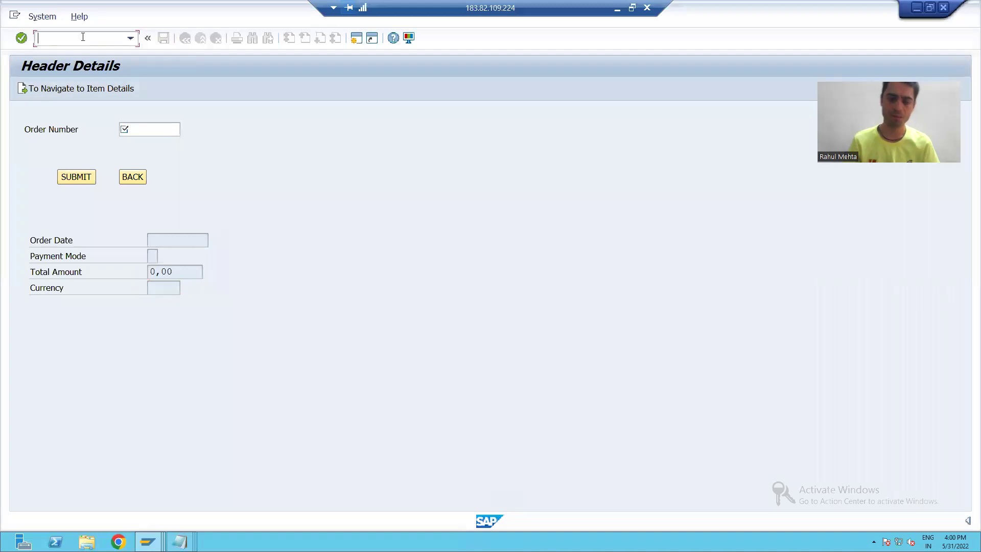
pyautogui.write('/nsmart')
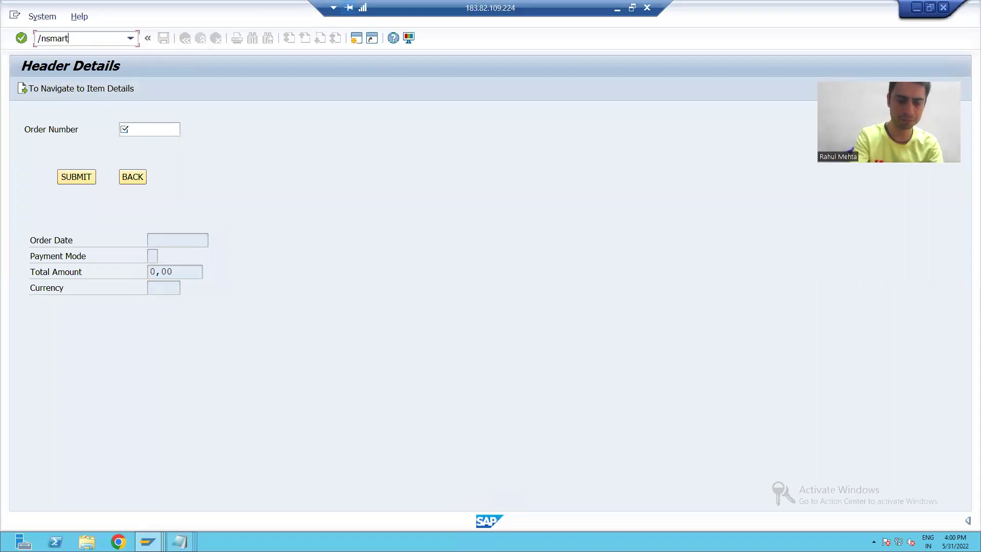
pyautogui.write('forms')
pyautogui.press('Return')
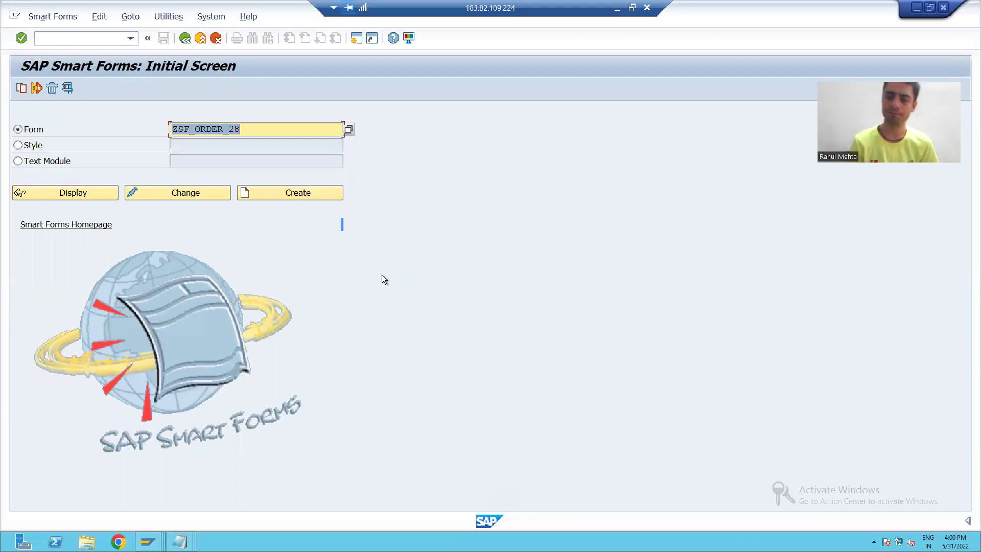
# Step: Create a new smart form named ZSF_ORDER_28
pyautogui.press('BackSpace')
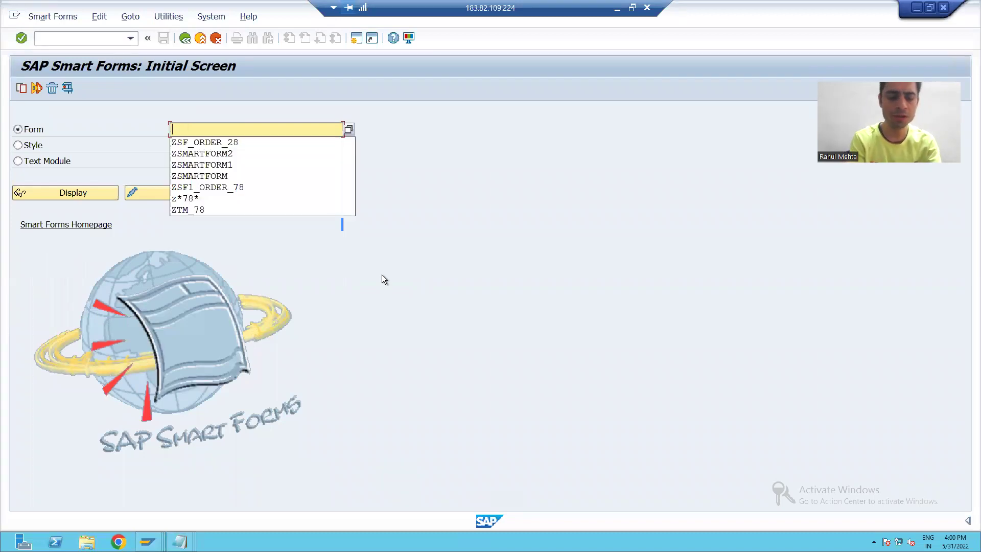
pyautogui.write('ZSF')
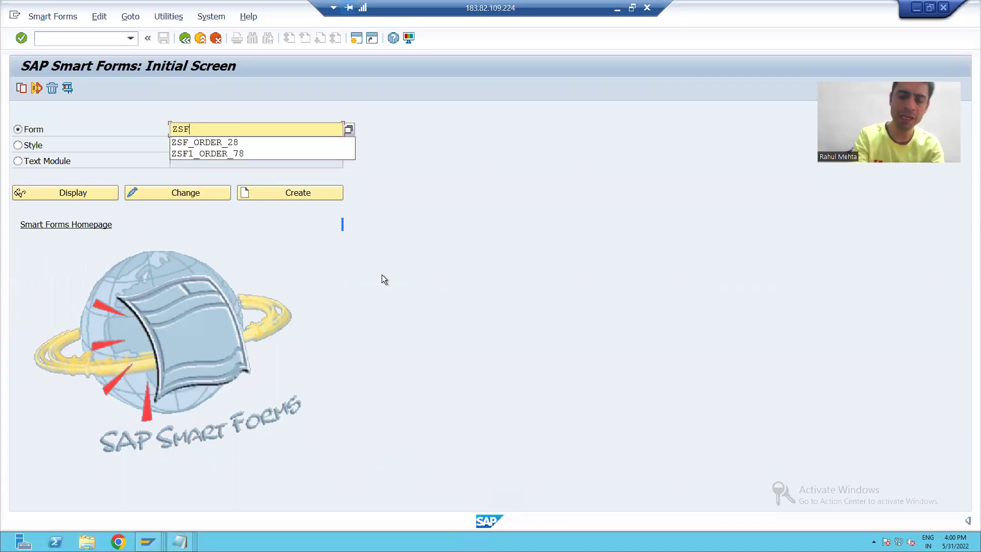
pyautogui.write('_ORDE')
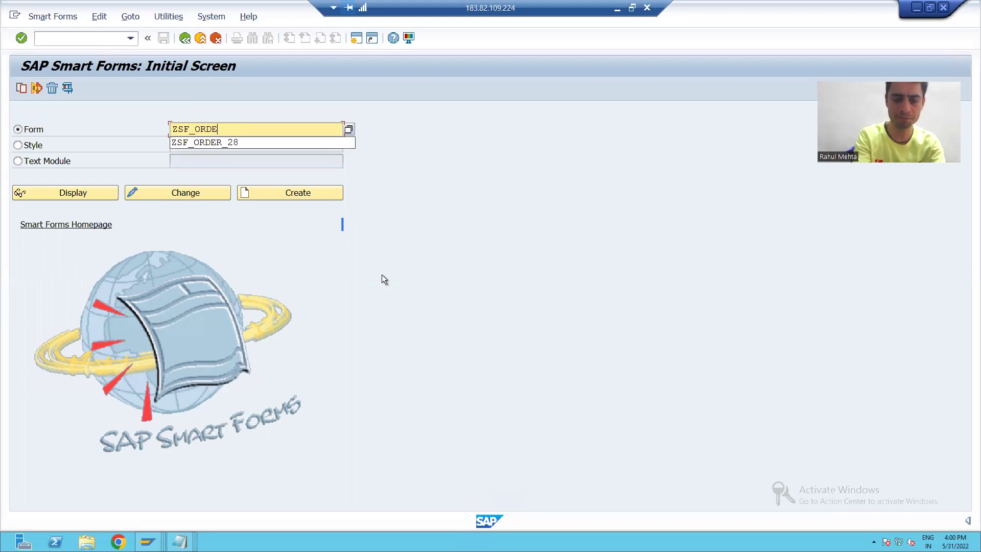
pyautogui.write('R_')
pyautogui.press('Down')
pyautogui.press('Return')
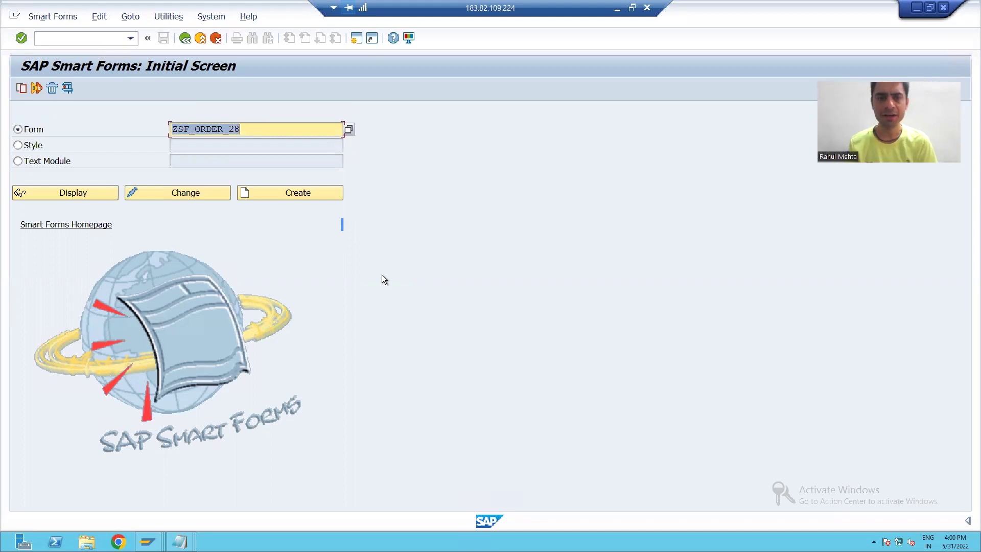
pyautogui.click(269, 196)
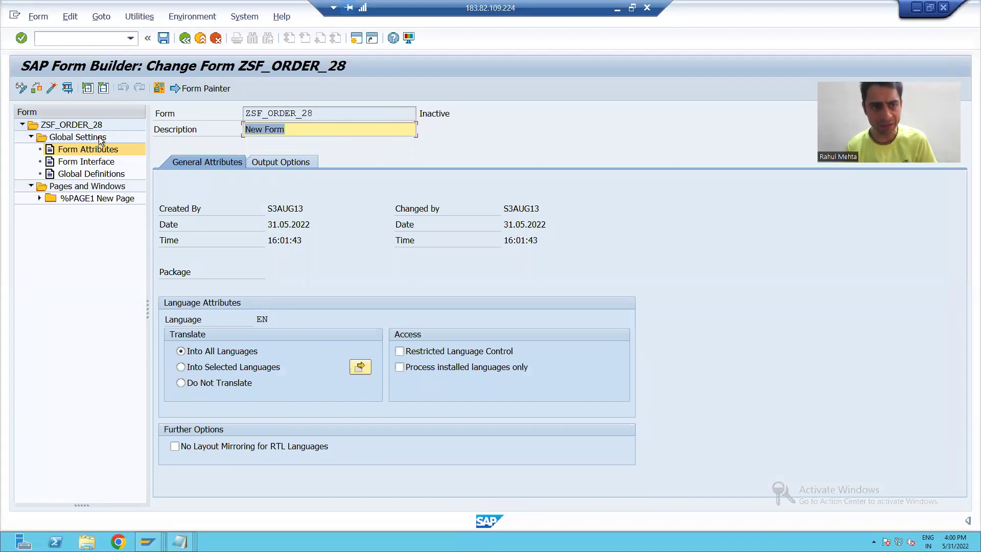
# Step: Activate form ZSF_ORDER_28 as a local object and reopen its form attributes
pyautogui.click(51, 89)
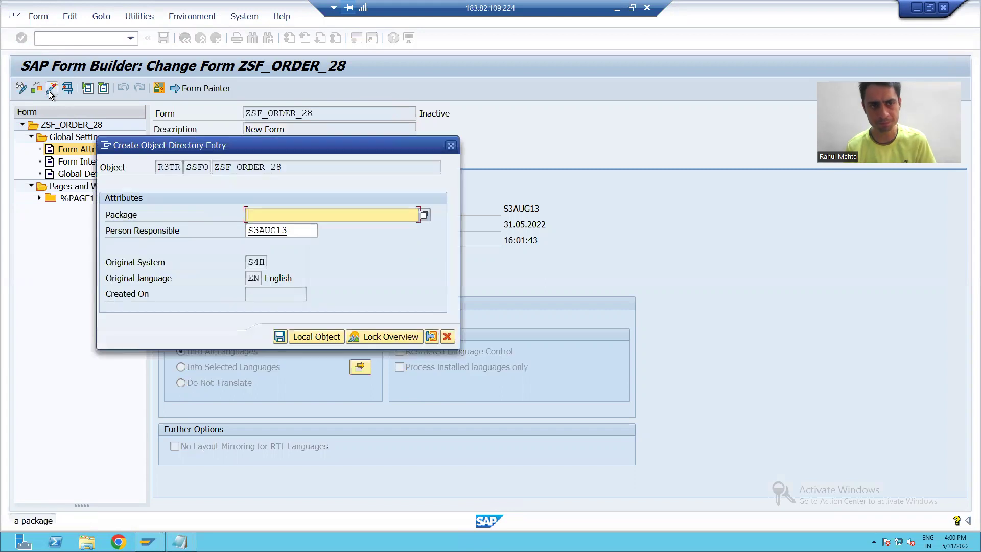
pyautogui.click(305, 339)
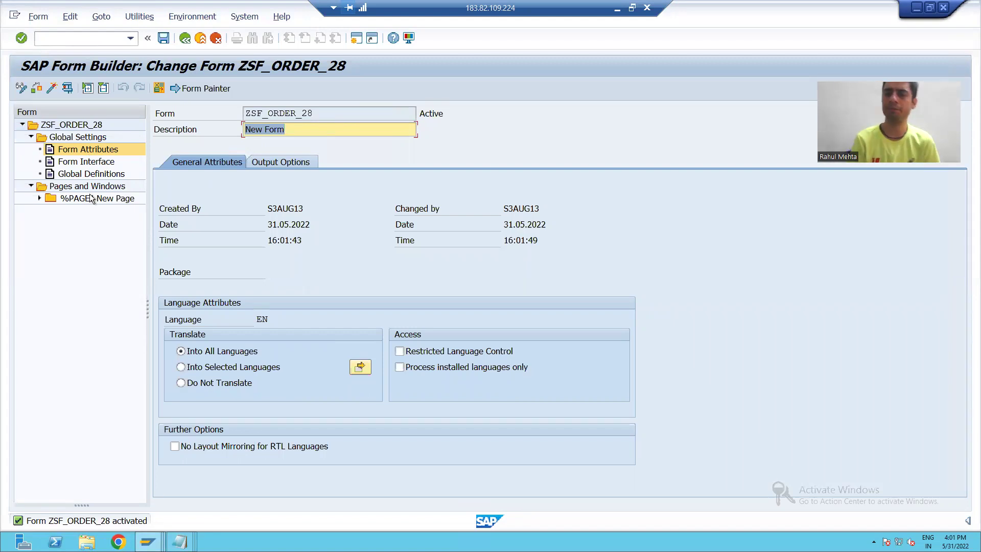
pyautogui.click(72, 151)
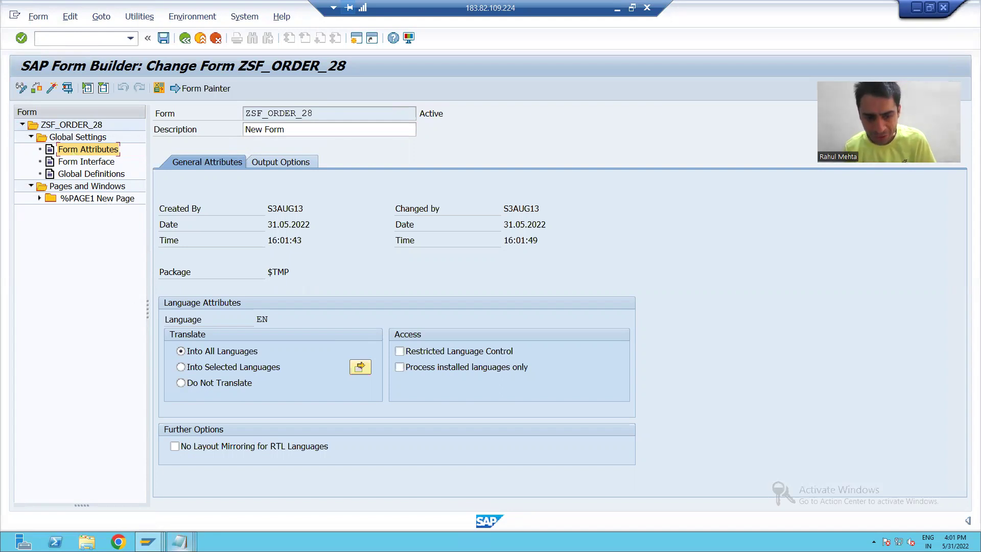
# Step: Read the description of Form Attributes in the Module - 3 Contents notes
pyautogui.moveTo(188, 526)
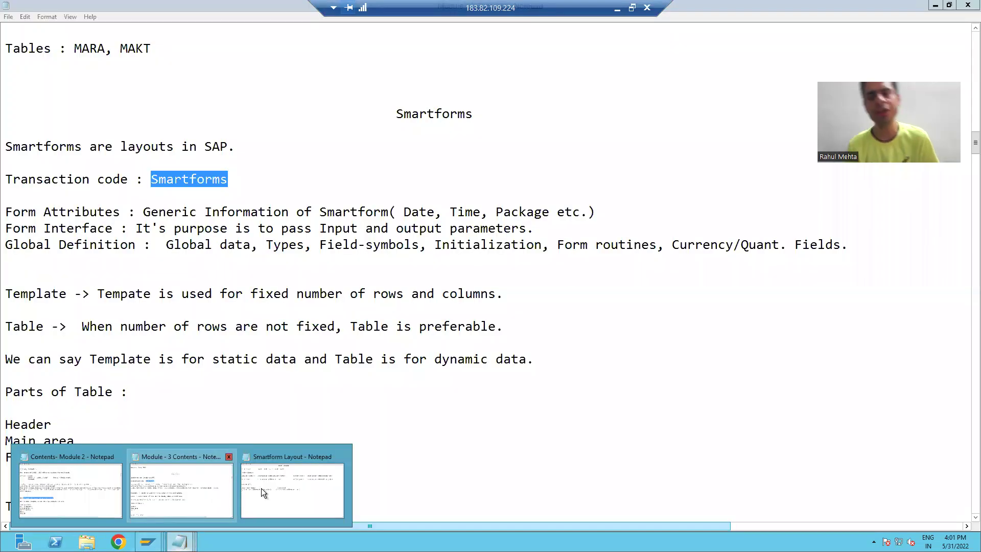
pyautogui.moveTo(269, 490)
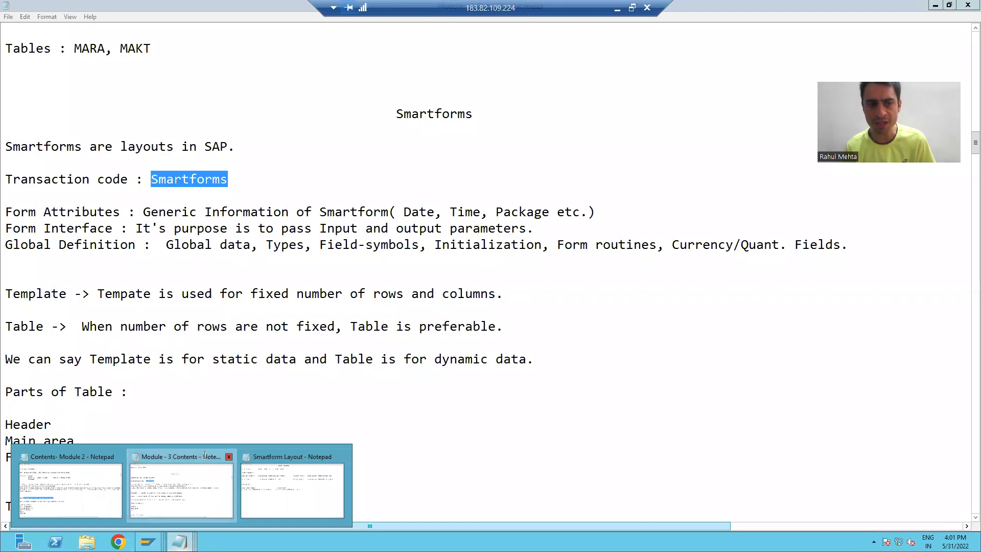
pyautogui.click(179, 488)
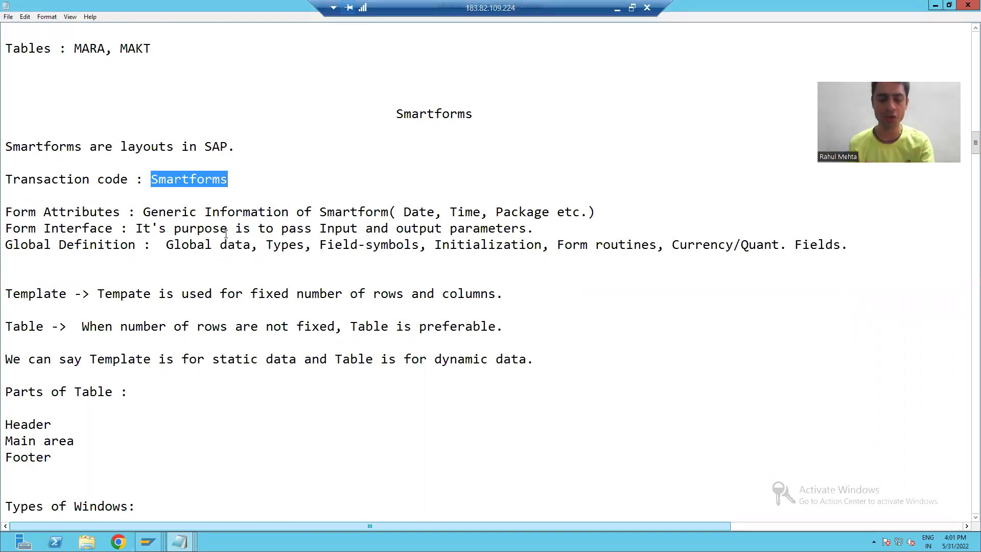
# Step: Return to the SAP Form Builder and examine the form's creator, creation date, time and package attributes
pyautogui.hotkey('alt', 'Tab')
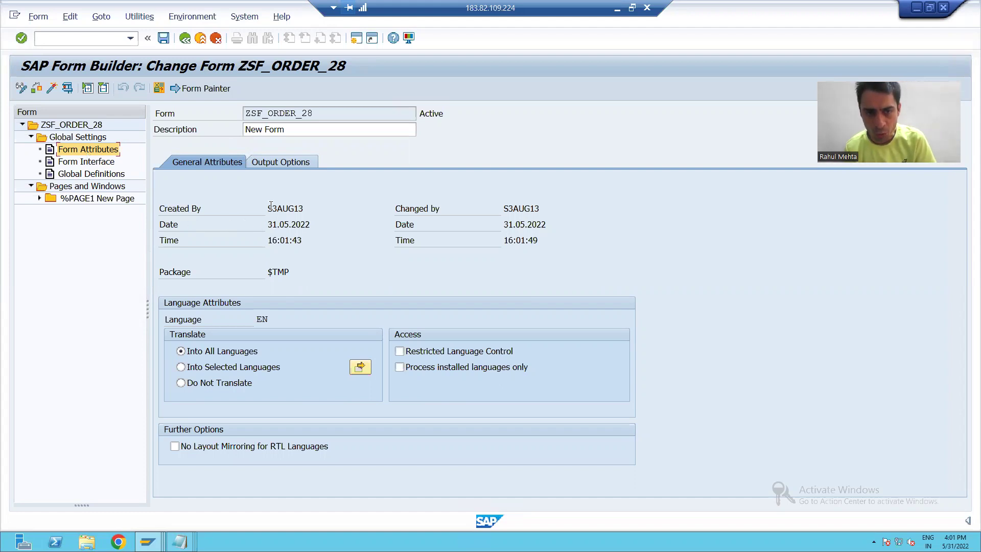
pyautogui.moveTo(272, 206); pyautogui.dragTo(307, 240)
pyautogui.click(310, 224)
pyautogui.click(306, 240)
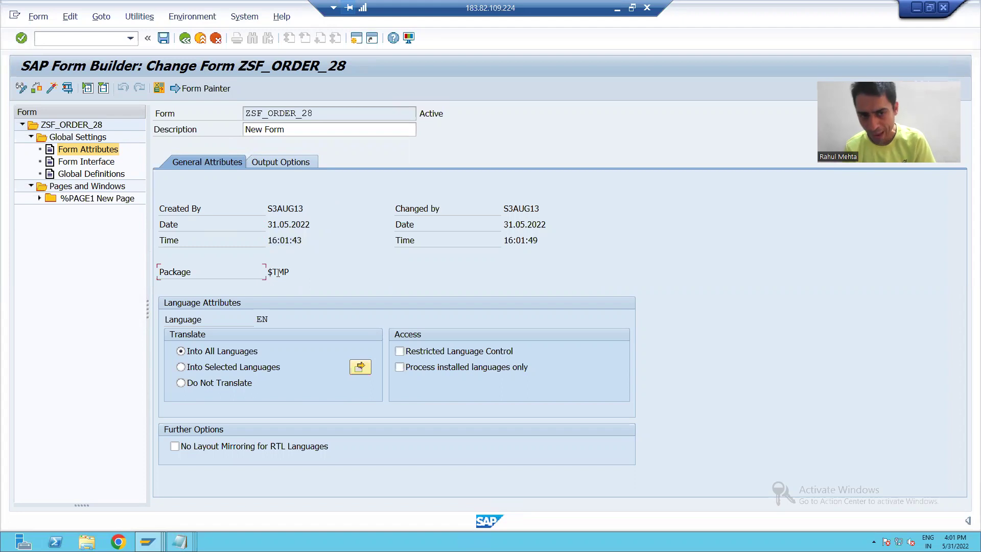
pyautogui.doubleClick(278, 273)
pyautogui.click(301, 271)
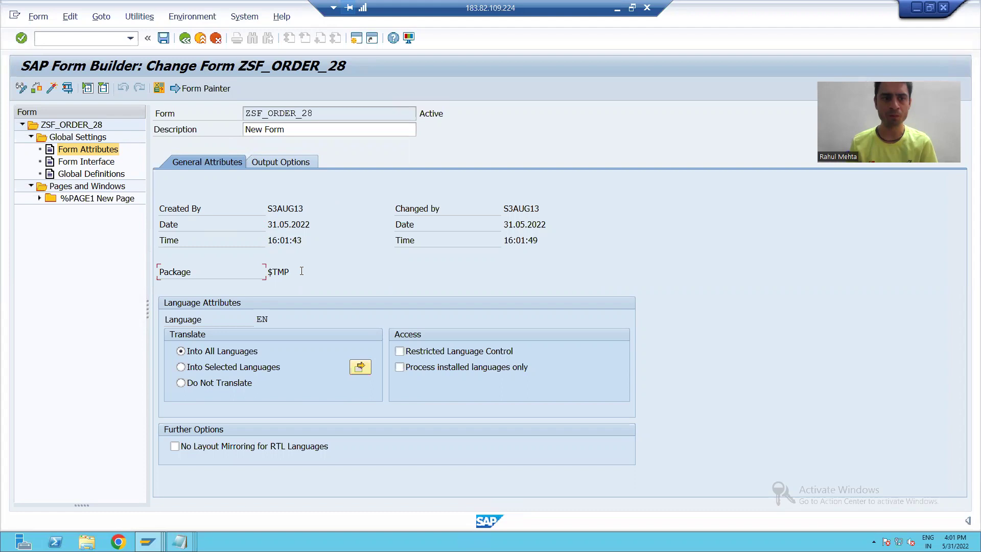
# Step: Review the form interface's import, export and tables parameters and its exceptions, ending on the import parameters
pyautogui.click(91, 161)
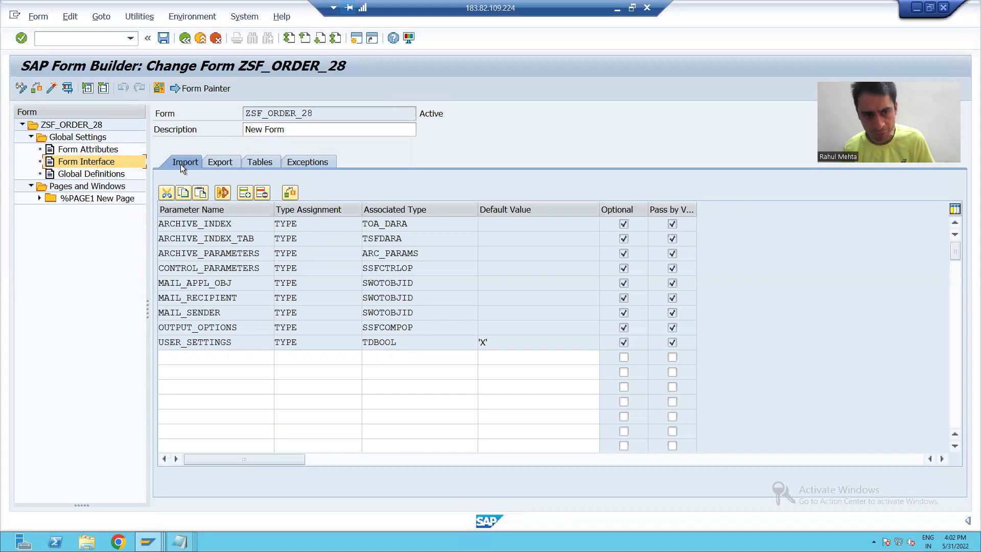
pyautogui.click(216, 161)
pyautogui.click(262, 161)
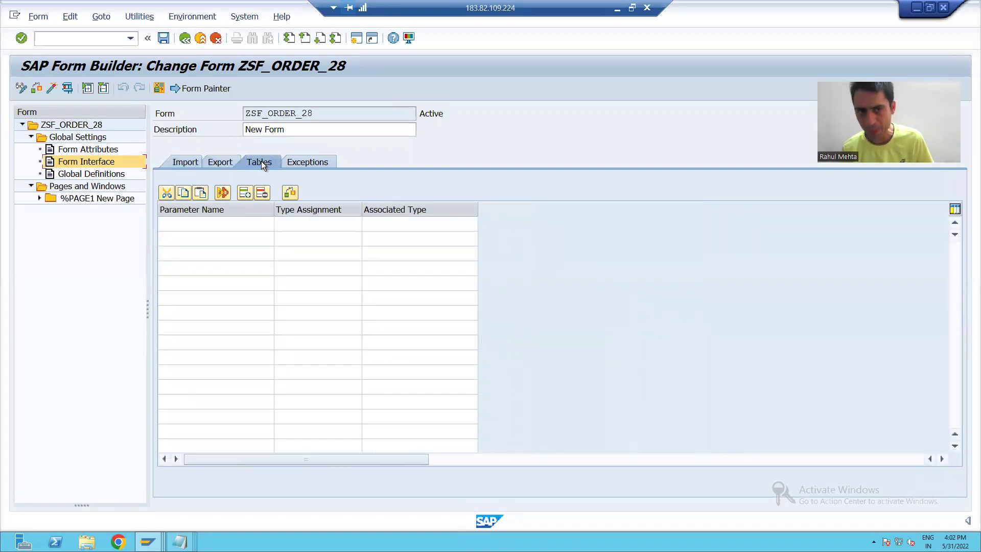
pyautogui.click(285, 161)
pyautogui.click(174, 161)
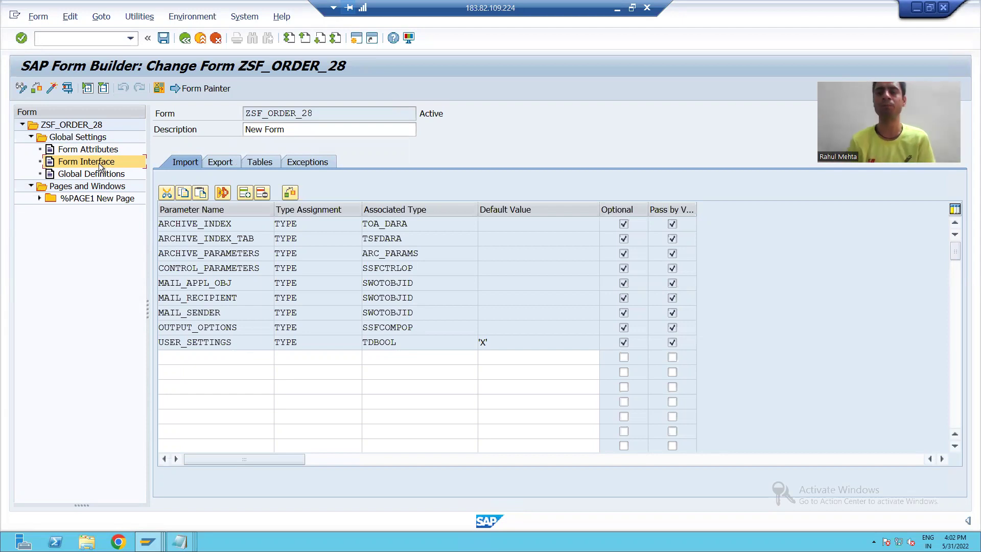
# Step: Examine the form's global definitions: global data, types, field symbols, initialization, form routines and currency/quantity fields
pyautogui.click(93, 175)
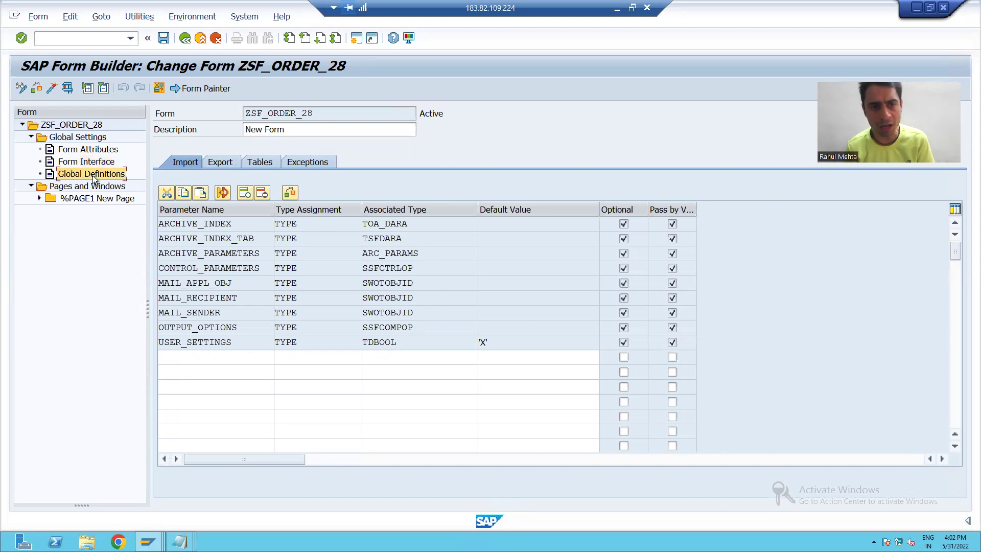
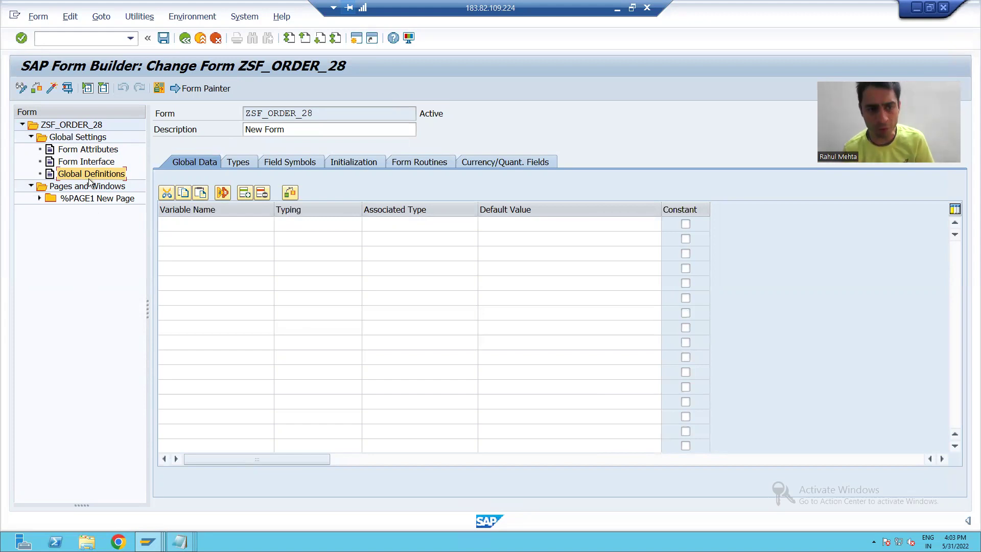
pyautogui.click(121, 172)
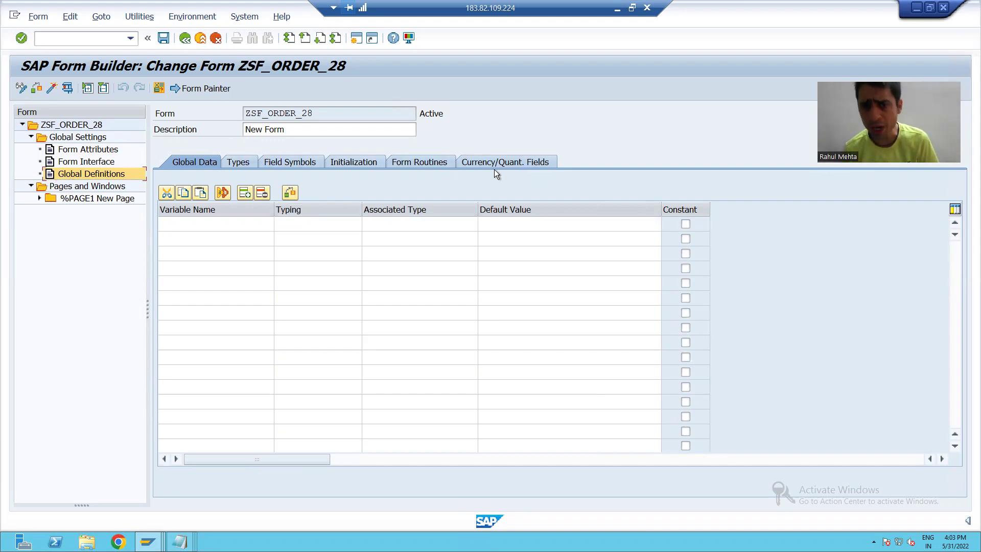
pyautogui.click(212, 163)
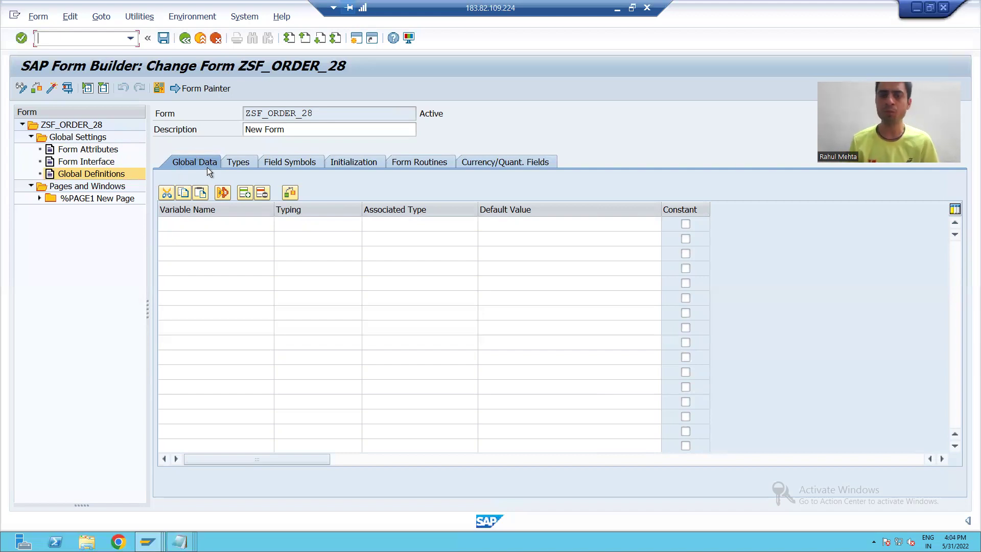
pyautogui.click(231, 163)
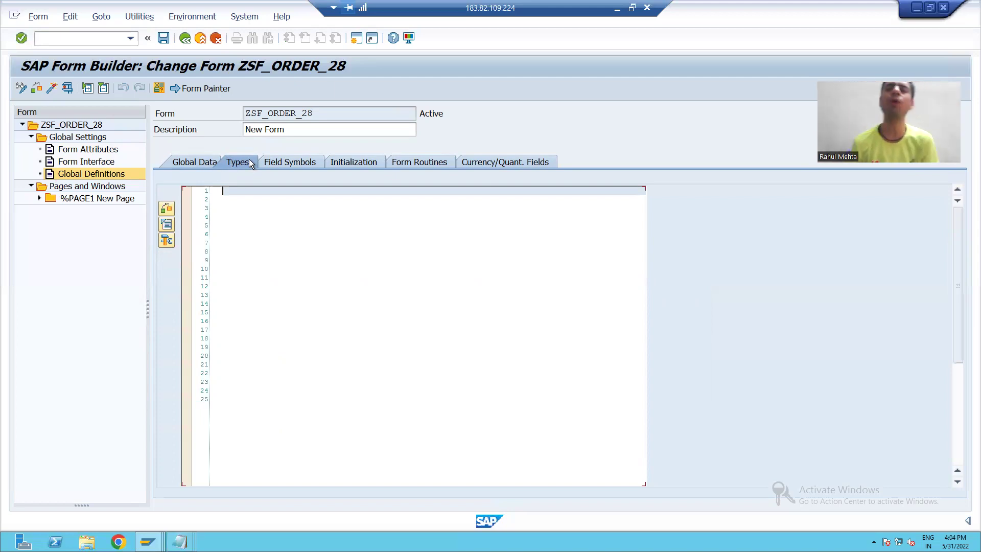
pyautogui.click(280, 163)
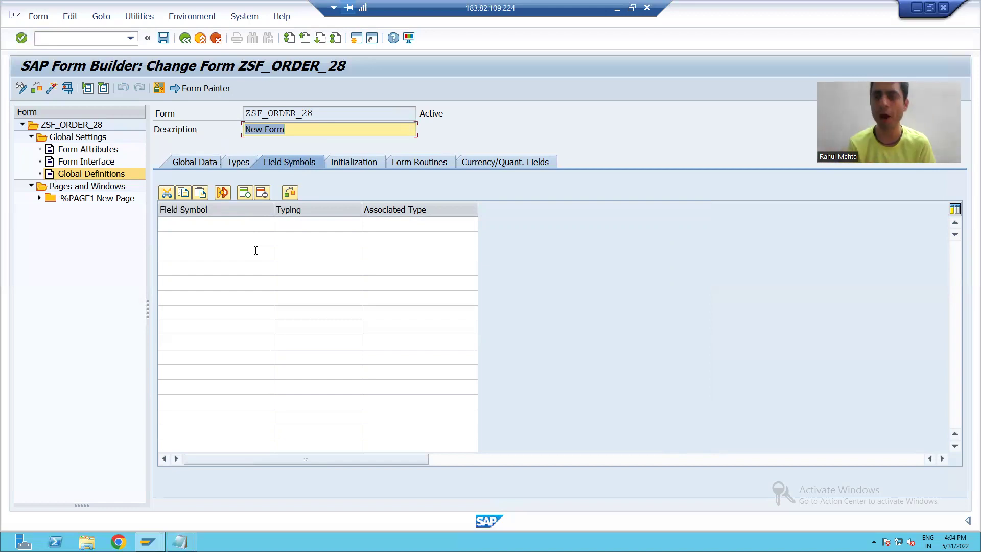
pyautogui.click(335, 164)
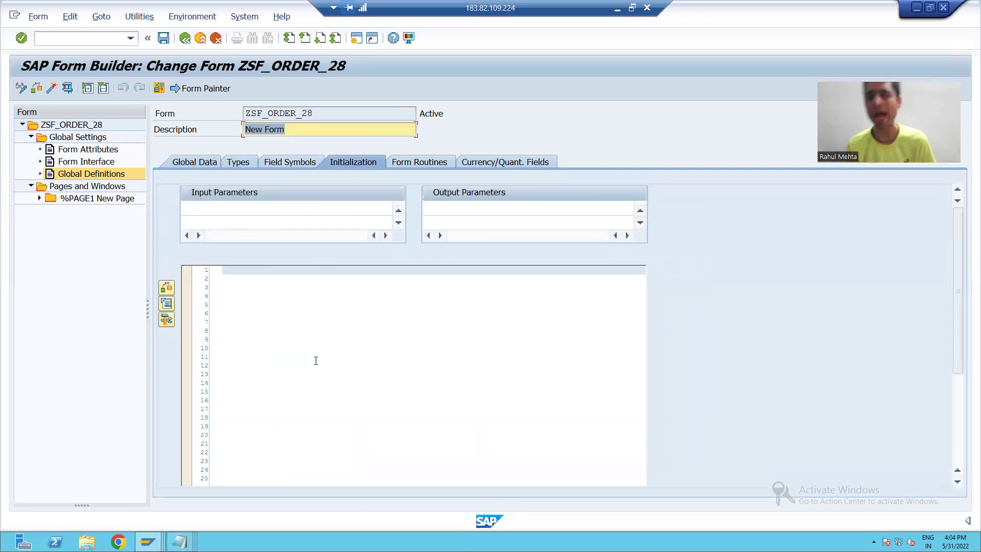
pyautogui.click(439, 164)
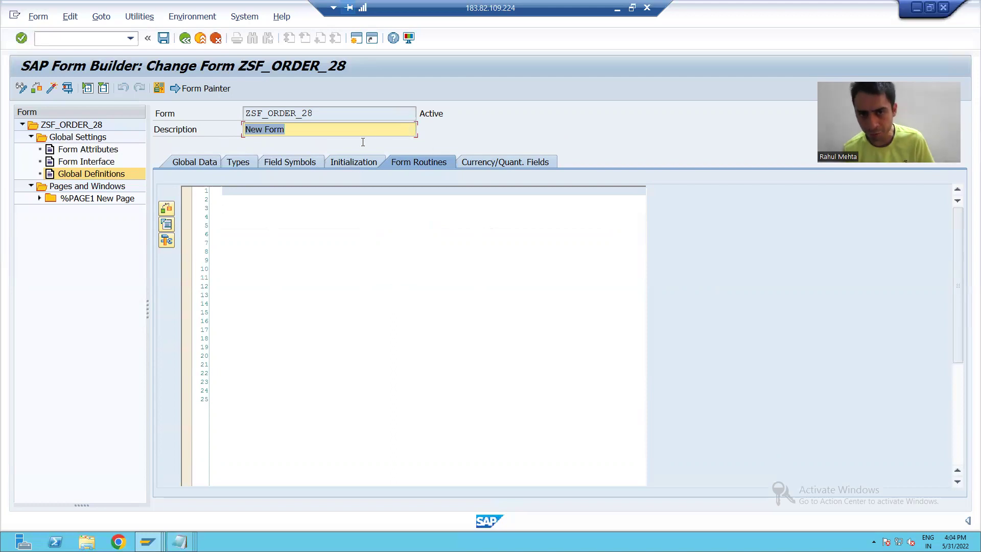
pyautogui.click(507, 161)
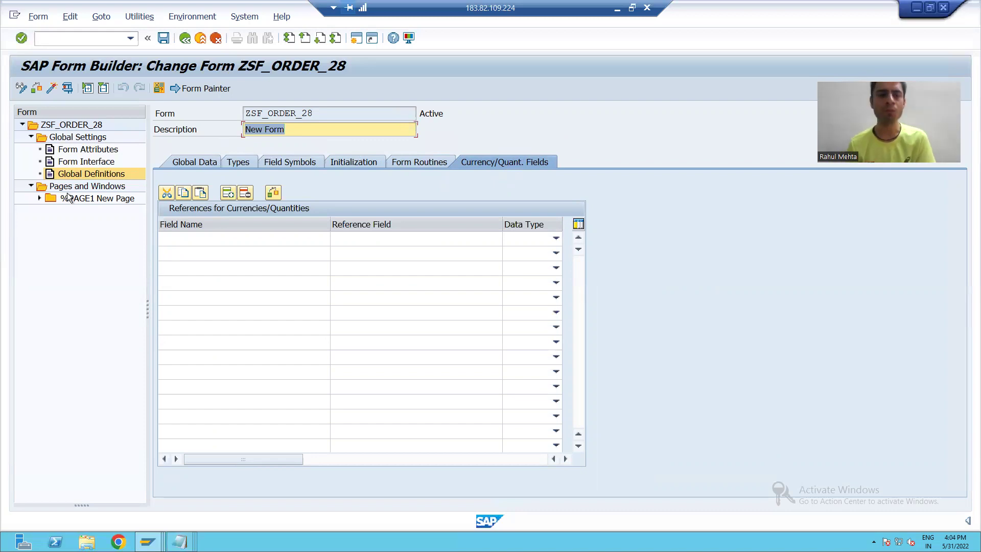
# Step: Go through the global definitions again, from global data through to the currency/quantity field references
pyautogui.click(83, 173)
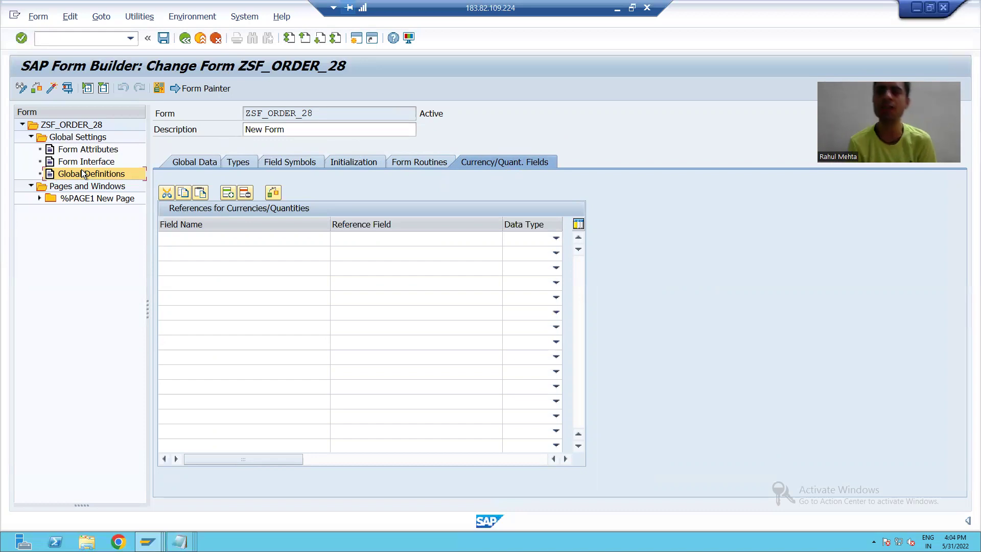
pyautogui.click(188, 161)
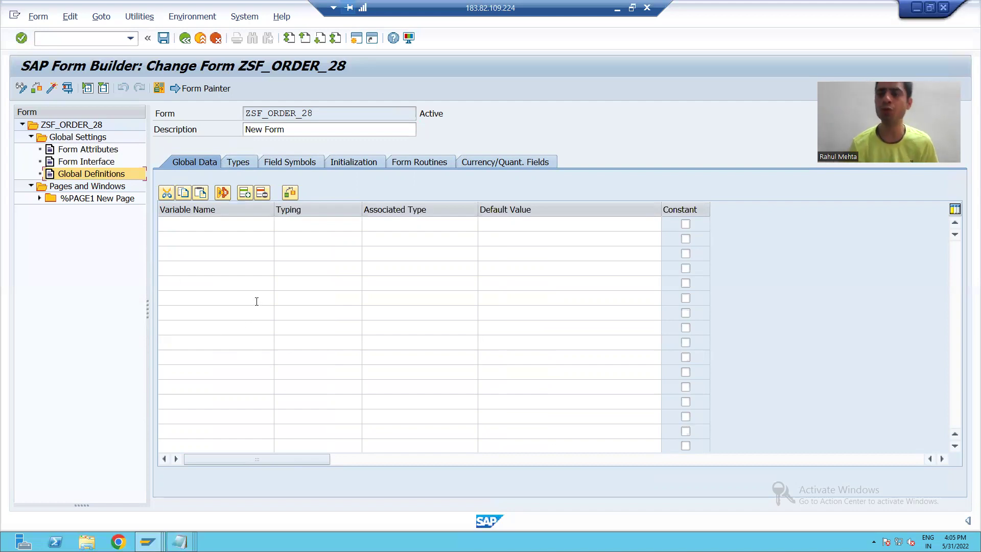
pyautogui.click(238, 162)
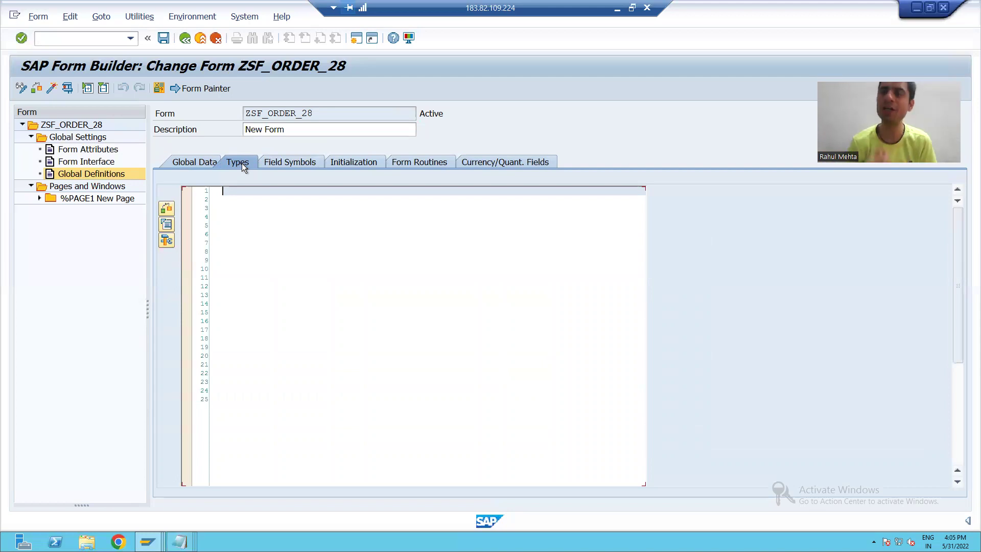
pyautogui.click(286, 162)
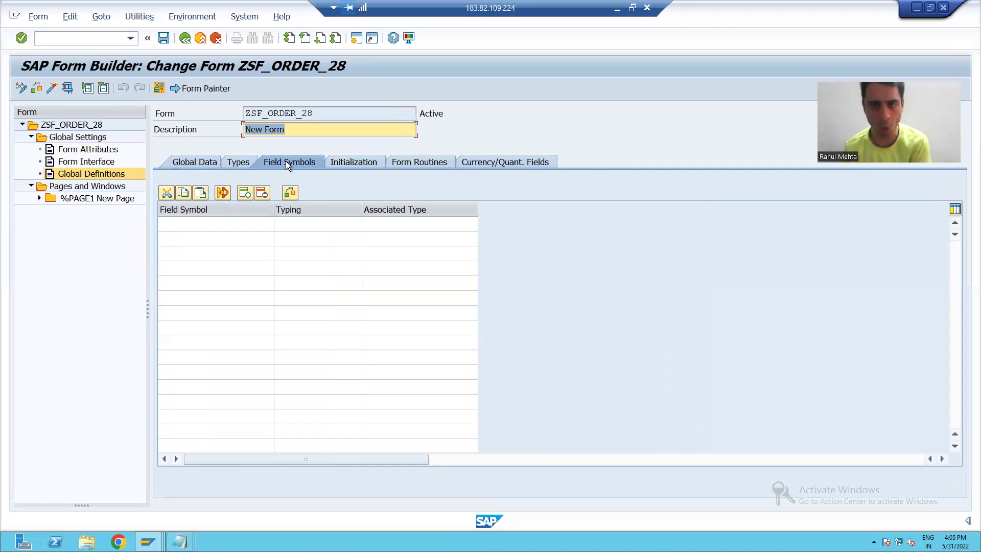
pyautogui.click(336, 162)
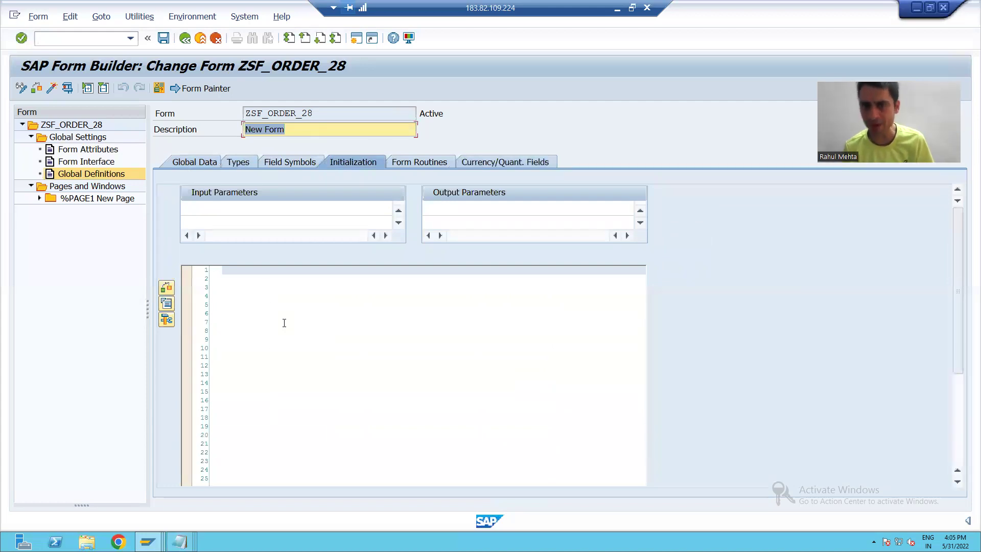
pyautogui.click(406, 162)
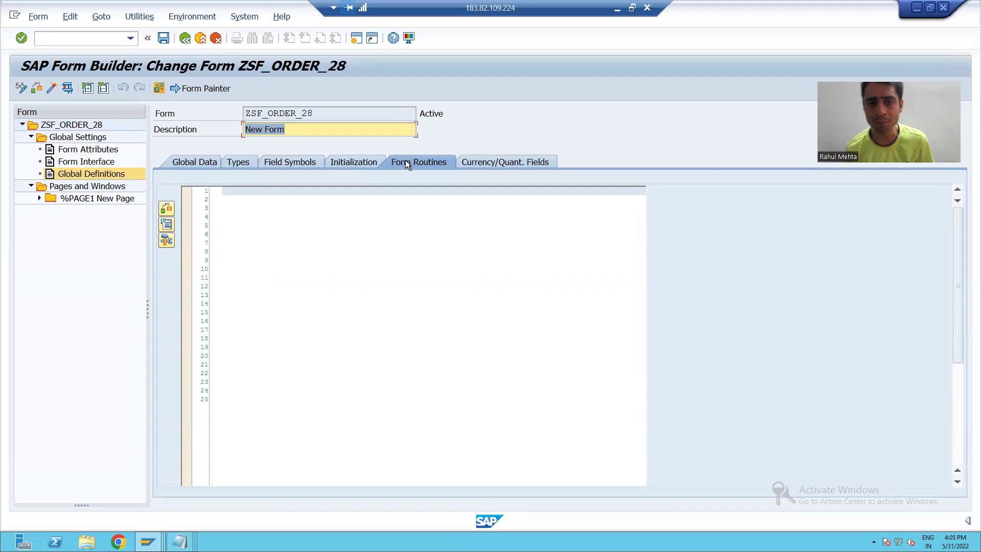
pyautogui.click(481, 158)
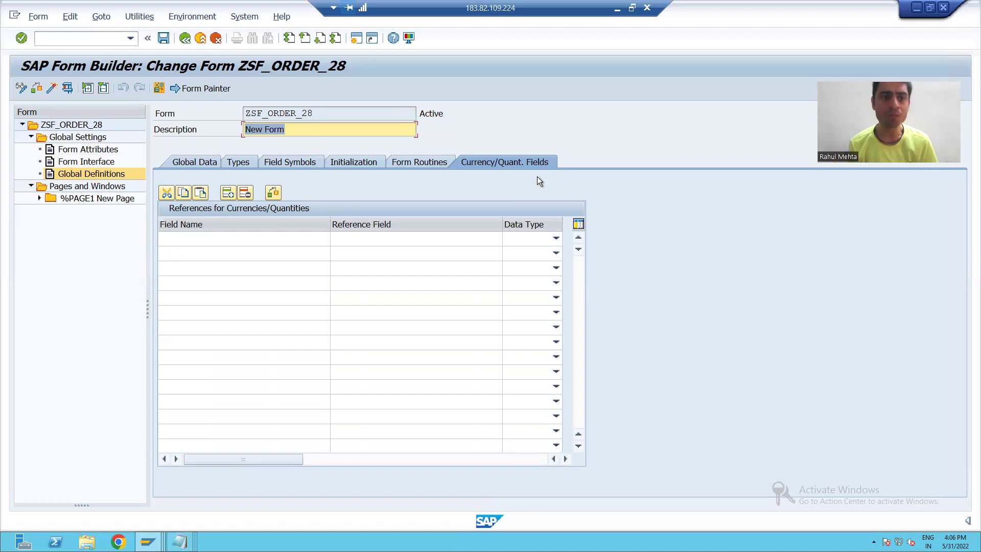
# Step: Expand page %PAGE1 and examine the general attributes of the page and its MAIN window
pyautogui.click(88, 201)
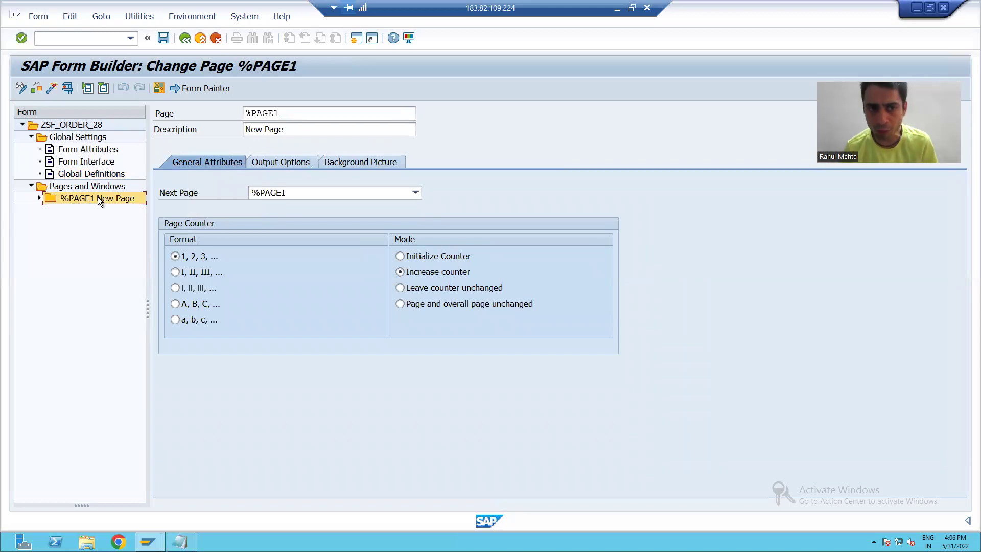
pyautogui.click(39, 198)
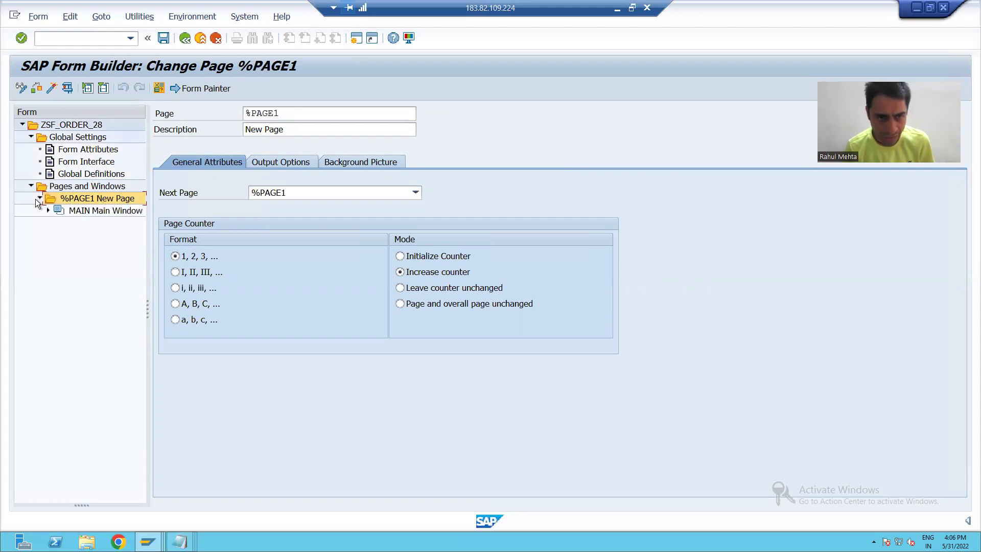
pyautogui.click(84, 213)
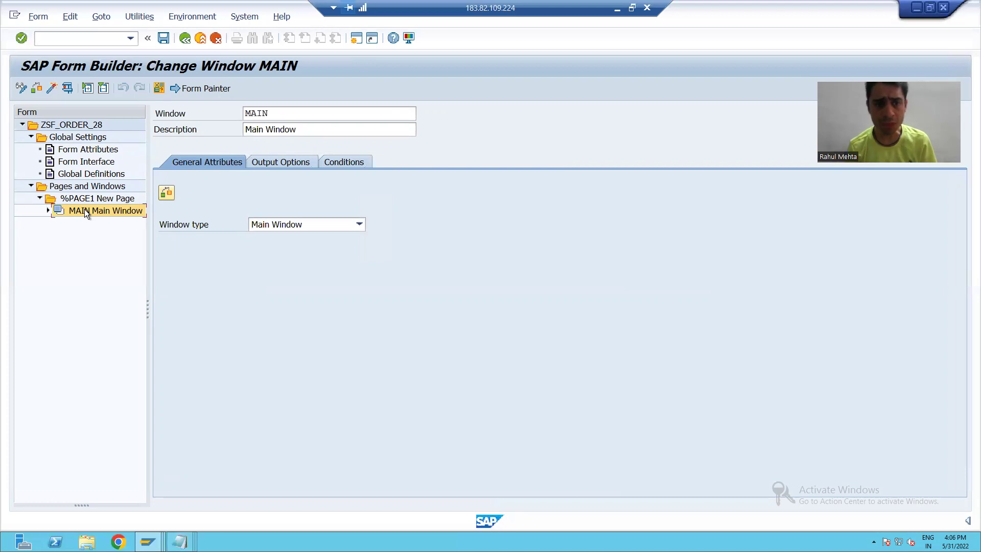
pyautogui.click(88, 200)
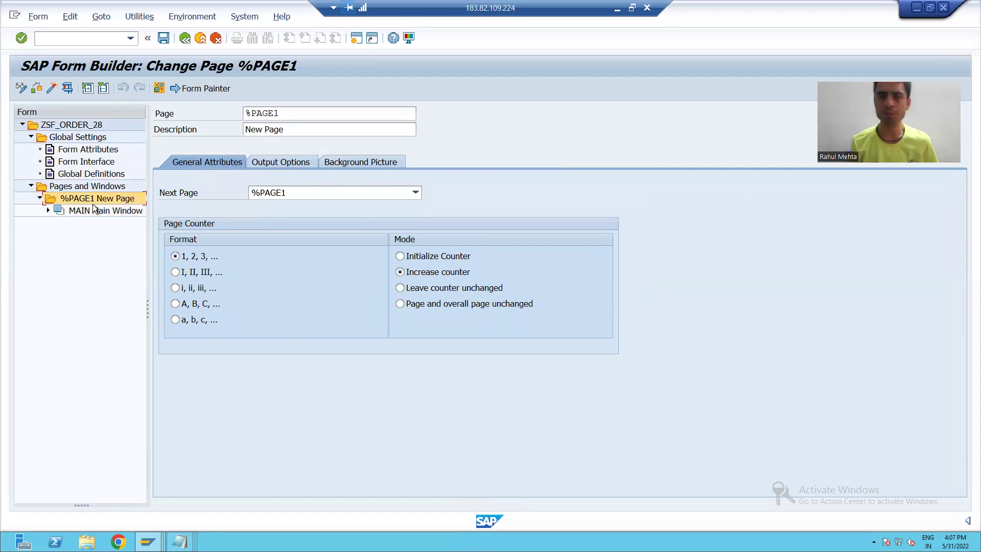
# Step: Check the page format and orientation of %PAGE1, and view its layout in the Form Painter before closing it
pyautogui.click(87, 198)
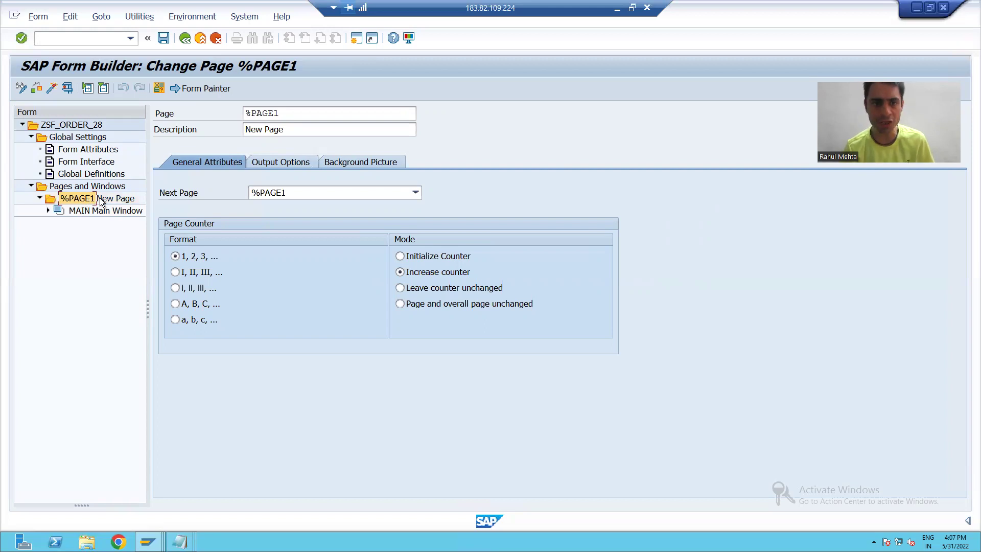
pyautogui.click(268, 164)
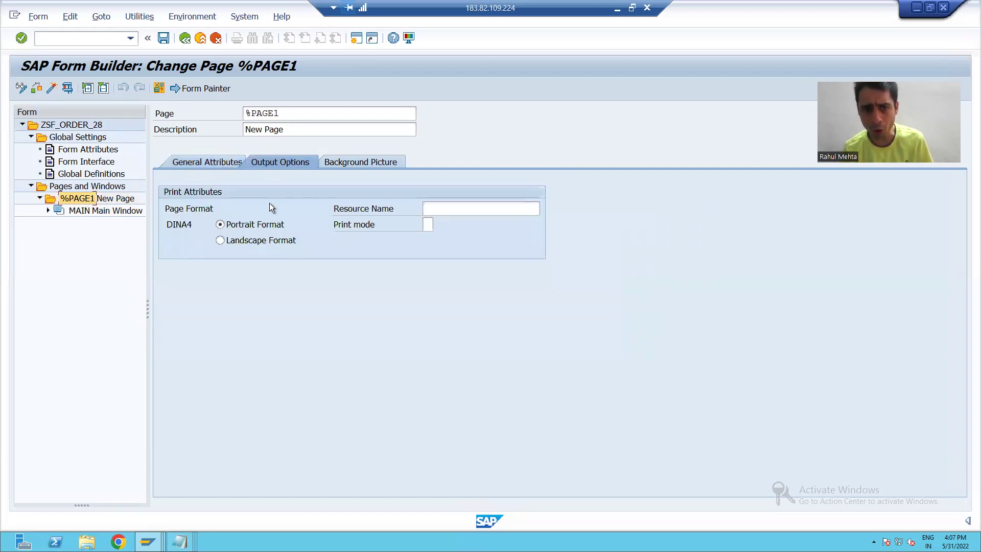
pyautogui.moveTo(165, 225); pyautogui.dragTo(193, 225)
pyautogui.click(175, 229)
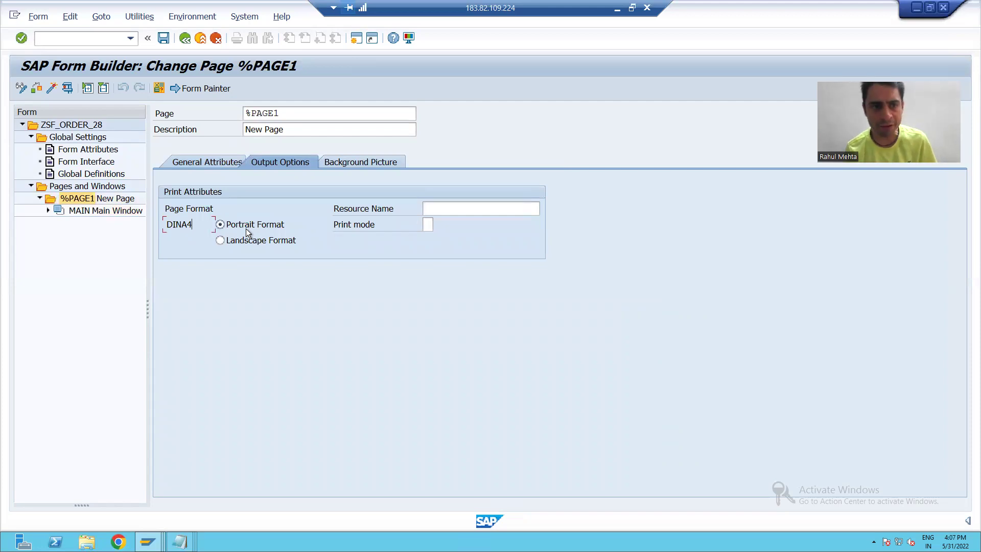
pyautogui.click(210, 90)
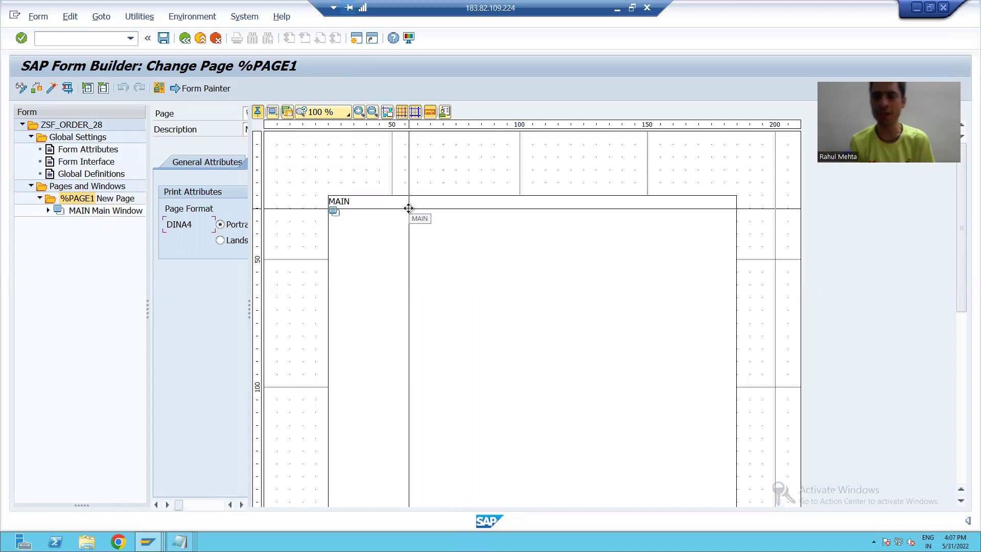
pyautogui.click(216, 88)
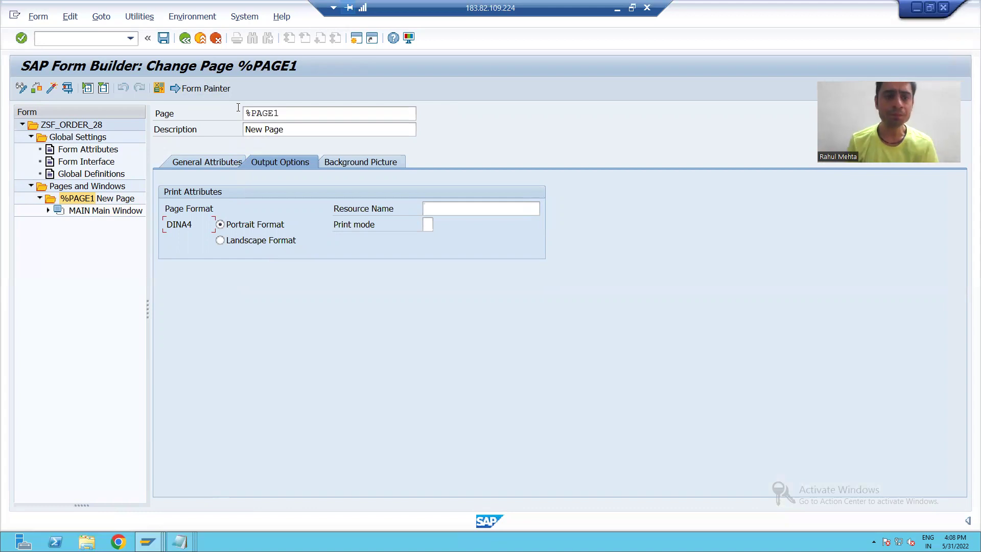
# Step: Review the form's general attributes and reopen its form interface
pyautogui.click(70, 149)
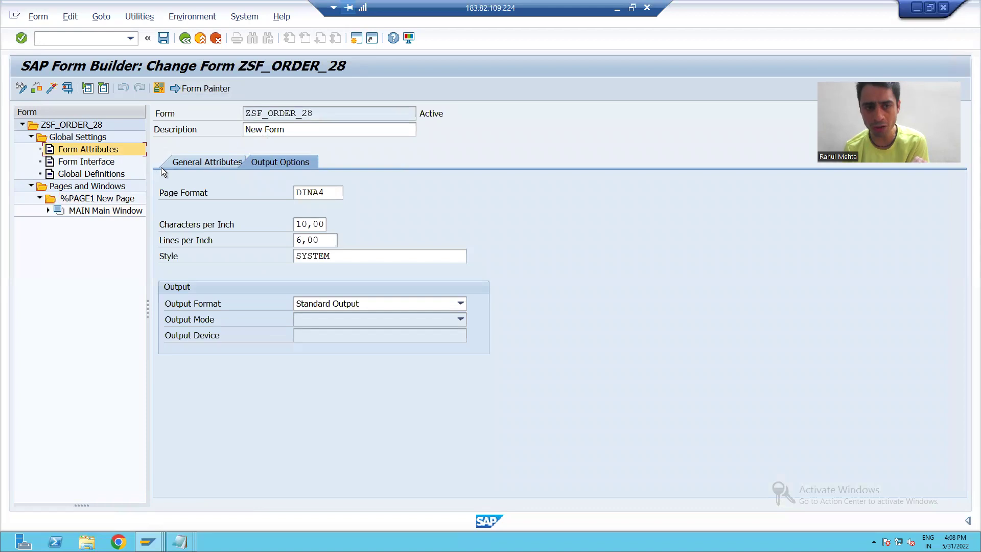
pyautogui.click(180, 159)
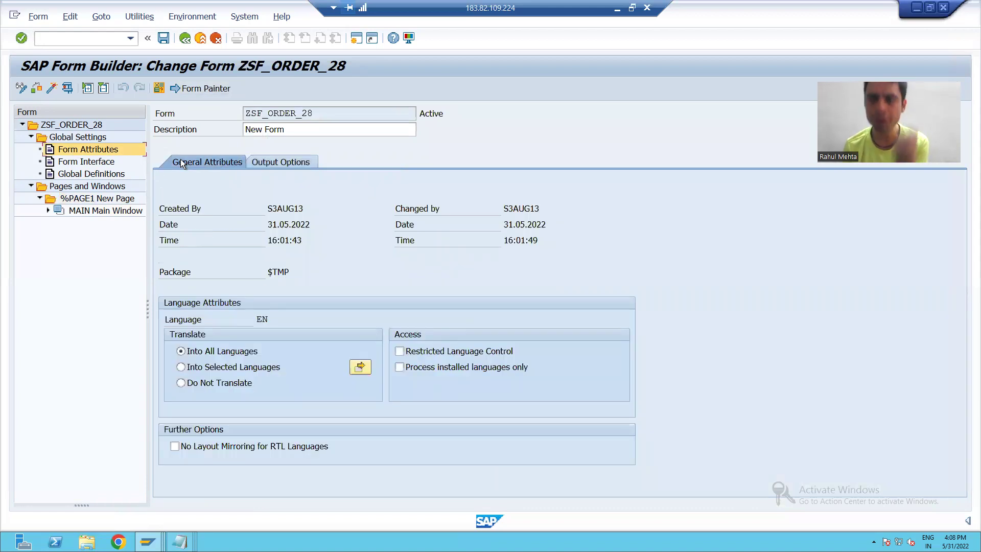
pyautogui.click(69, 157)
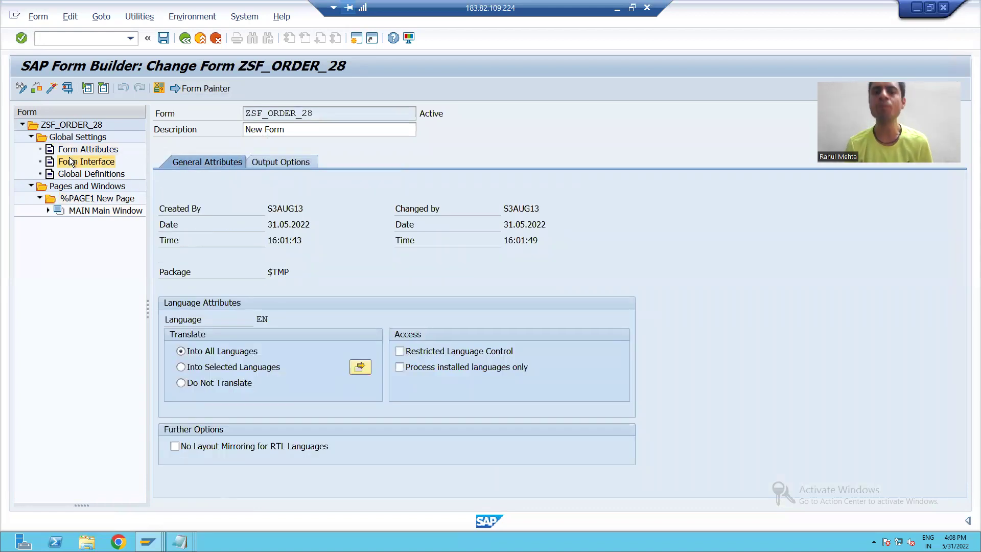
# Step: Switch to the Module - 3 Contents notes and read the descriptions of Form Interface and Global Definition
pyautogui.moveTo(178, 541)
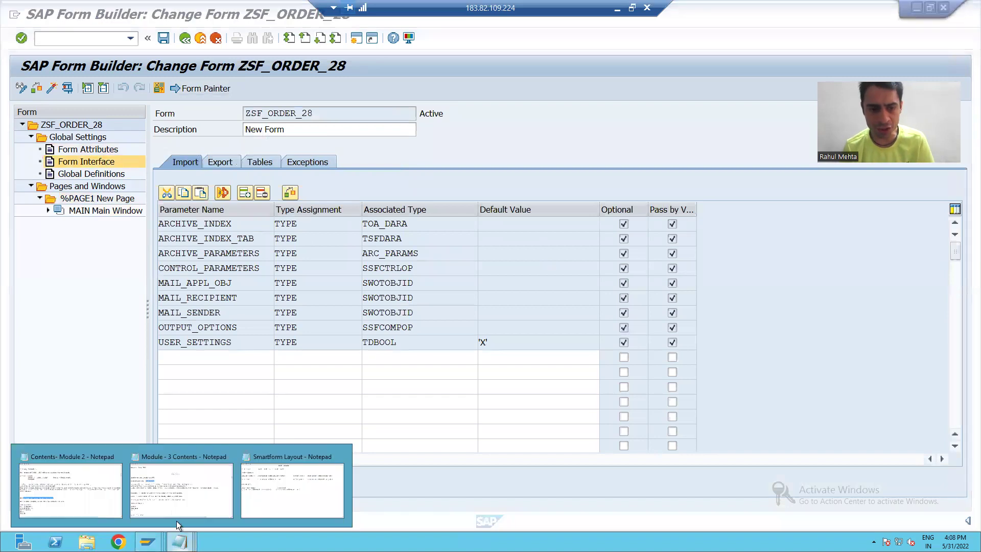
pyautogui.click(176, 498)
pyautogui.click(204, 325)
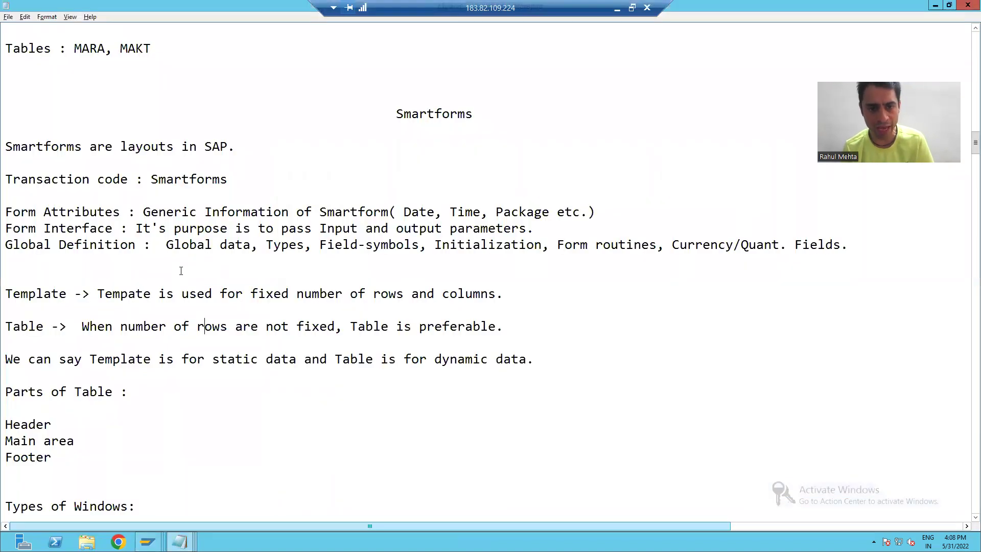
pyautogui.moveTo(139, 229); pyautogui.dragTo(569, 229)
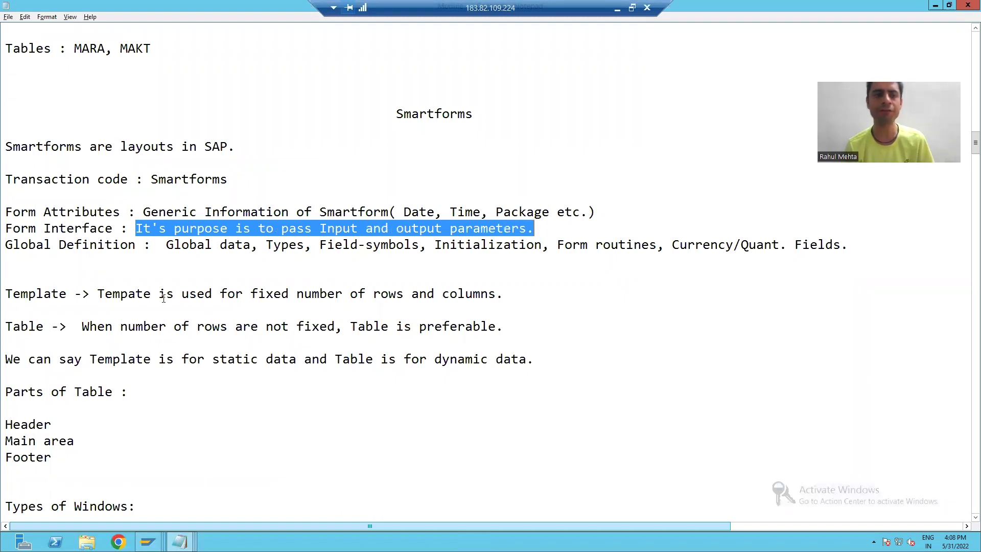
pyautogui.click(103, 248)
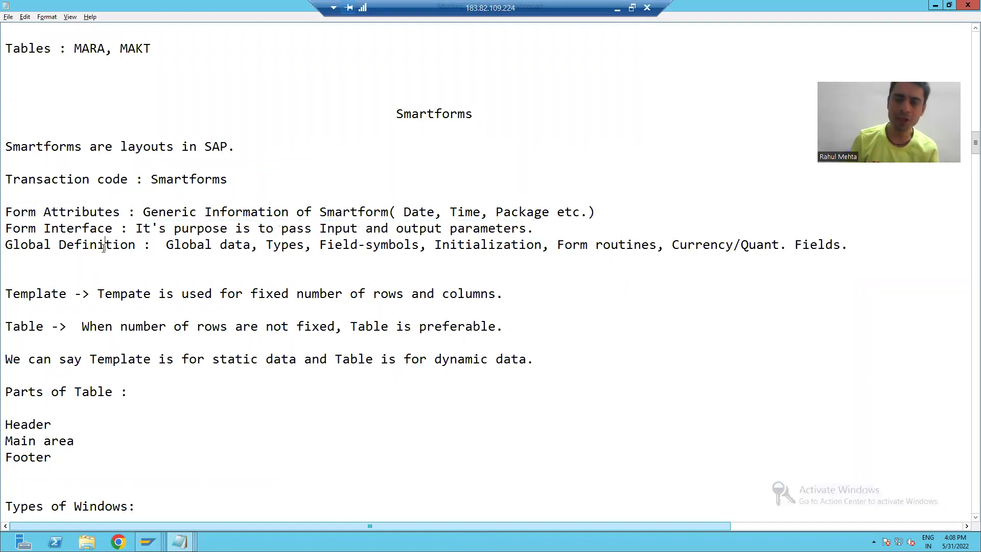
# Step: Return to the SAP Form Builder and examine the form's global definitions, from global data, types and field symbols through initialization, form routines and currency/quantity fields
pyautogui.hotkey('alt', 'Tab')
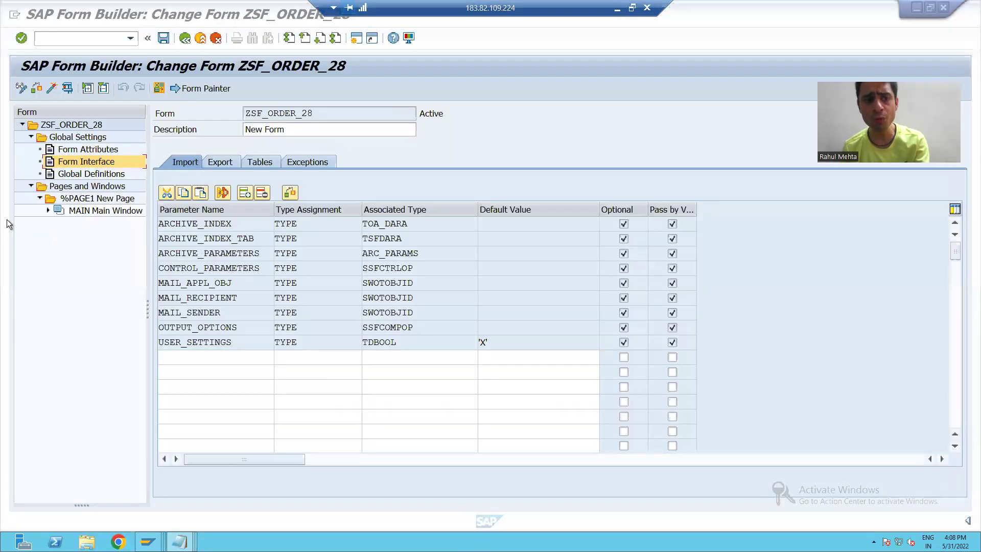
pyautogui.click(84, 174)
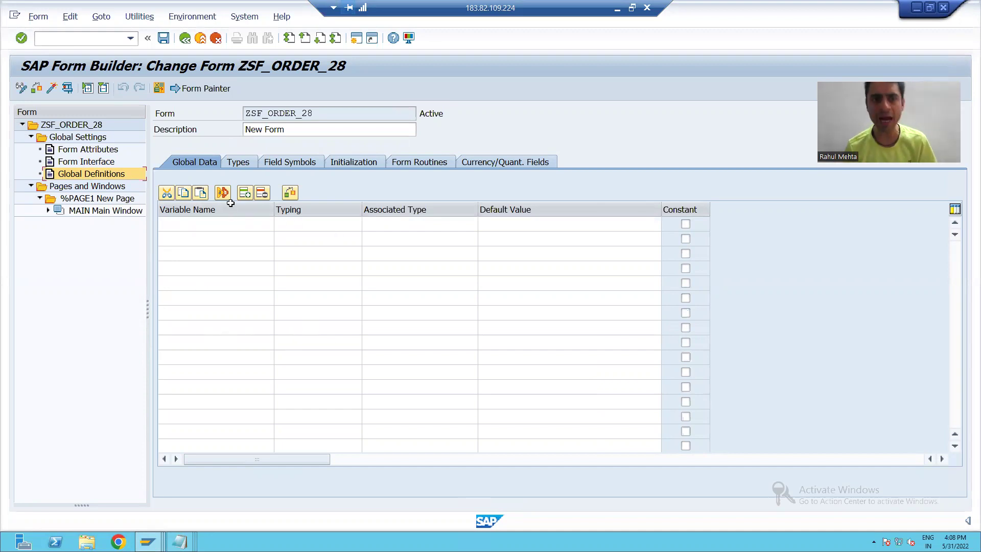
pyautogui.click(239, 163)
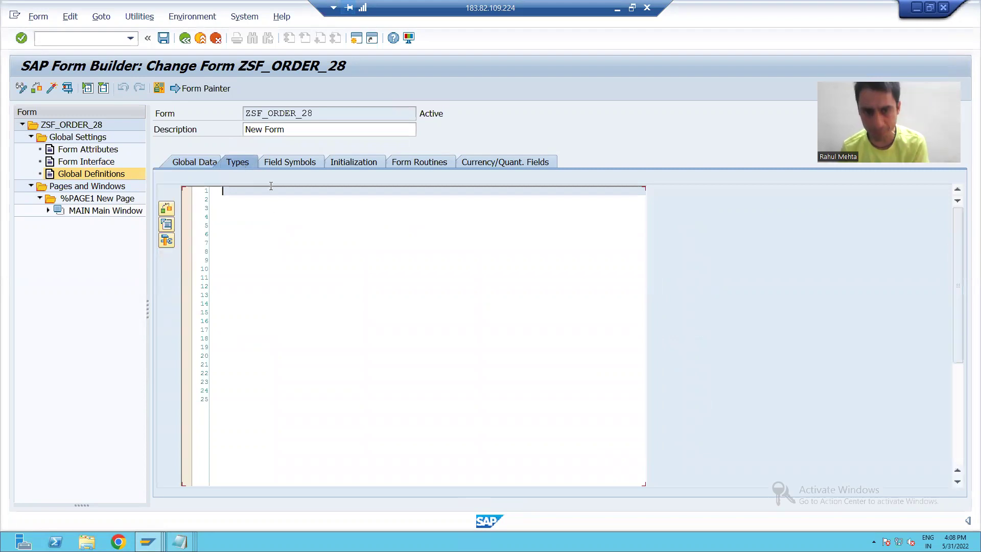
pyautogui.click(289, 161)
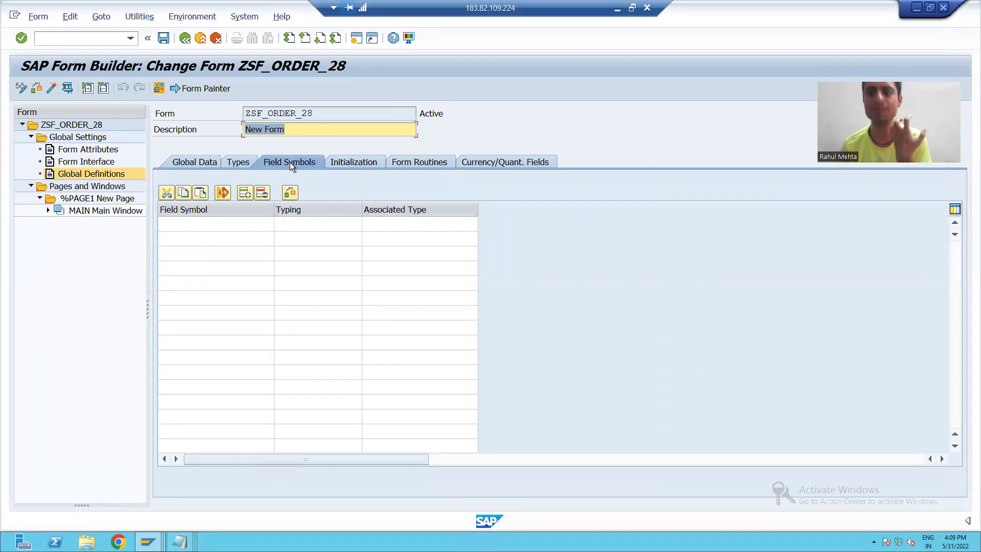
pyautogui.click(346, 162)
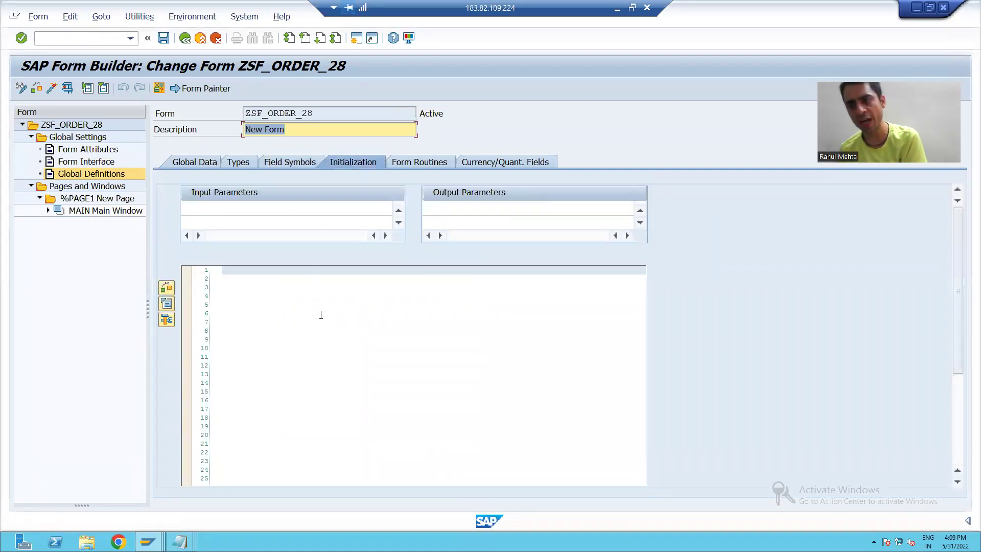
pyautogui.click(396, 164)
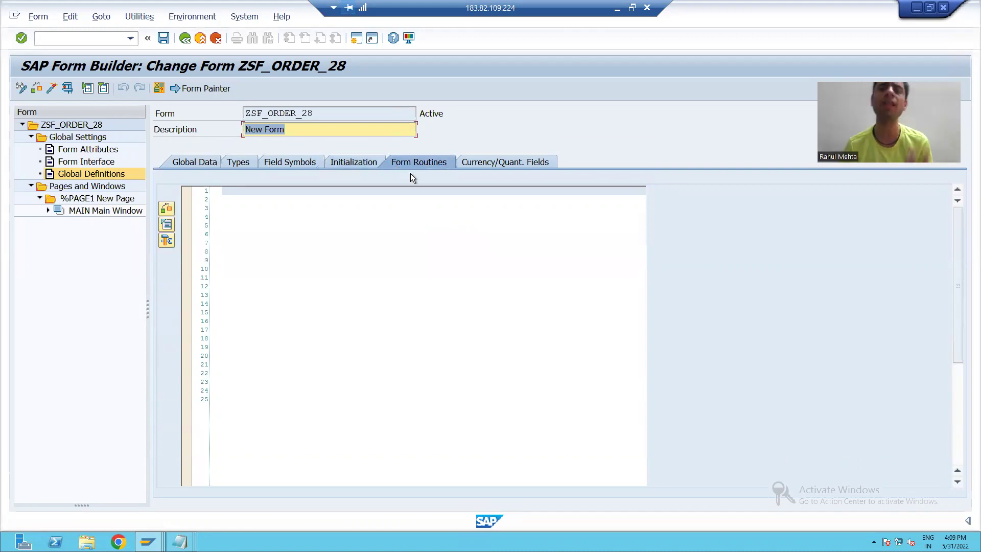
pyautogui.click(483, 162)
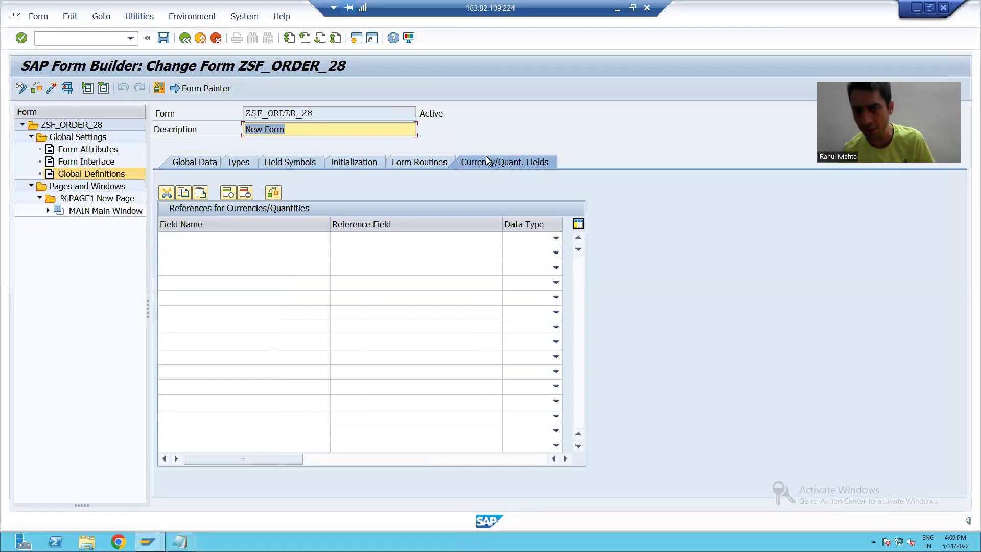
# Step: Review the output options of page %PAGE1 and its MAIN window, and view the window's layout in the Form Painter before closing it
pyautogui.click(84, 200)
pyautogui.click(286, 162)
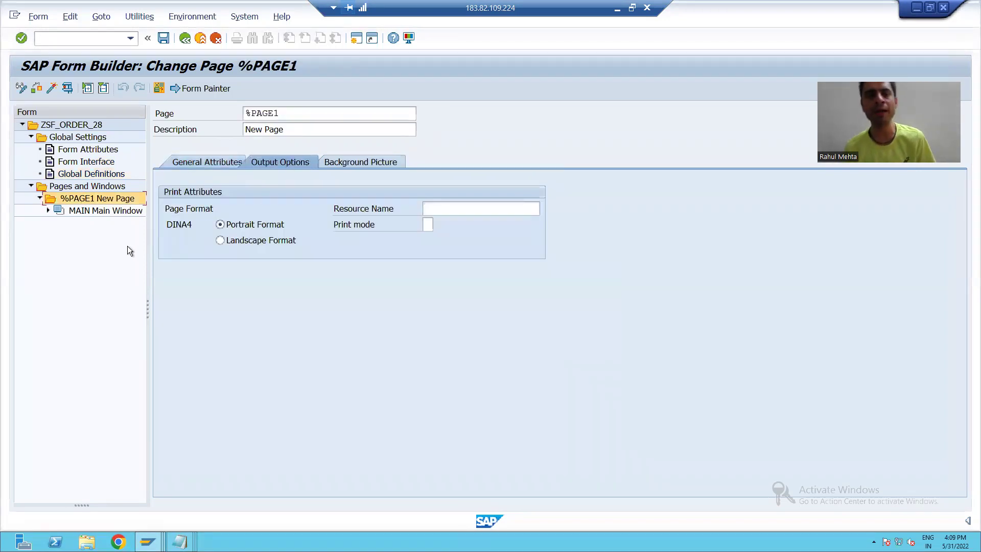
pyautogui.click(92, 210)
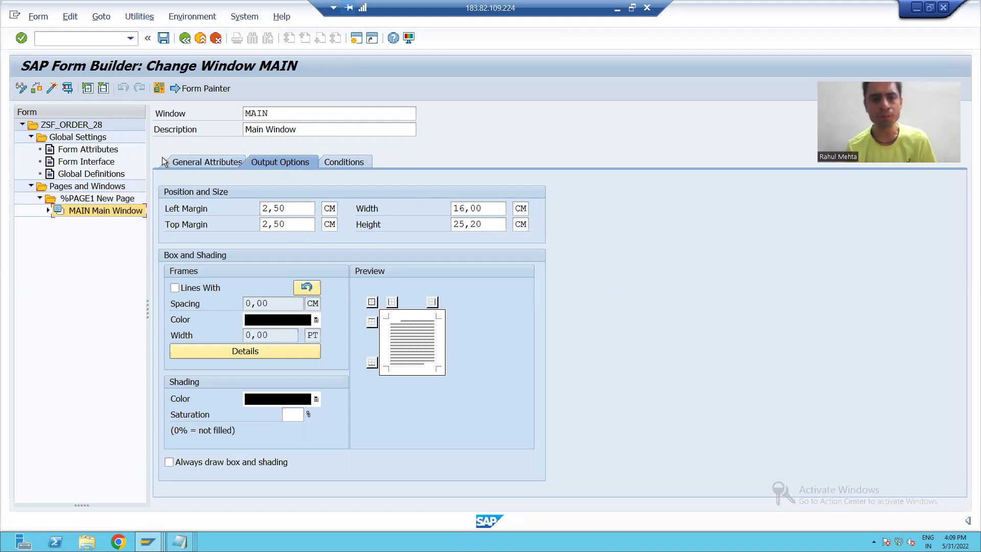
pyautogui.click(193, 87)
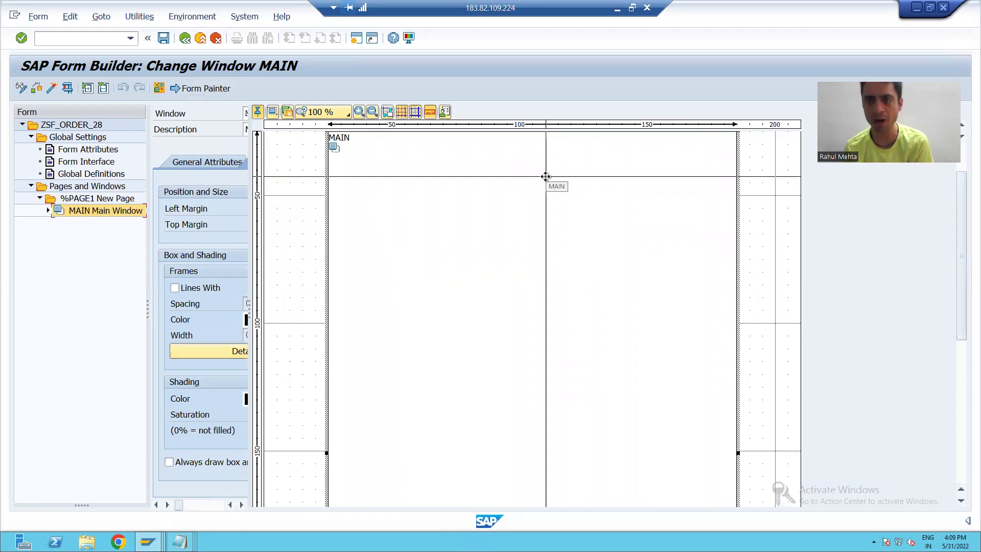
pyautogui.click(220, 89)
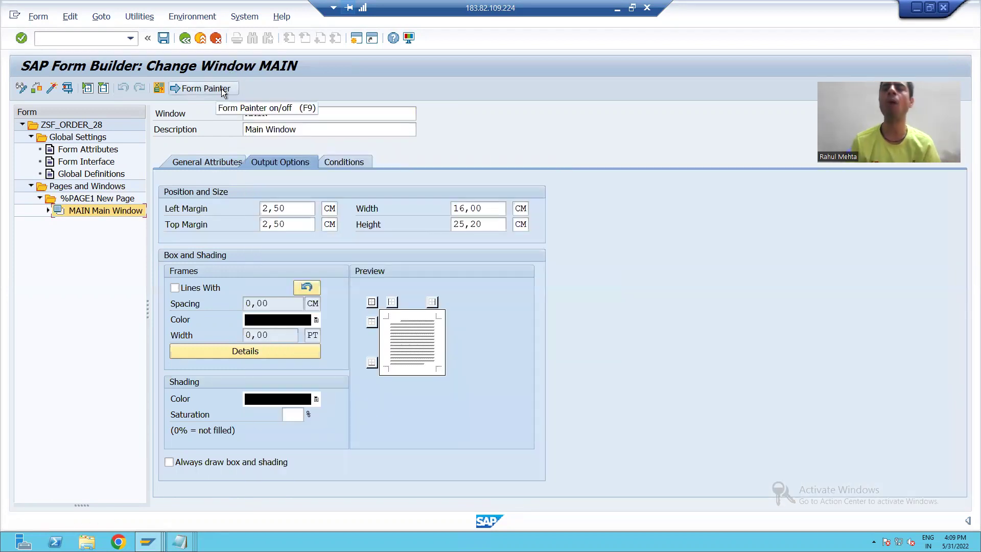